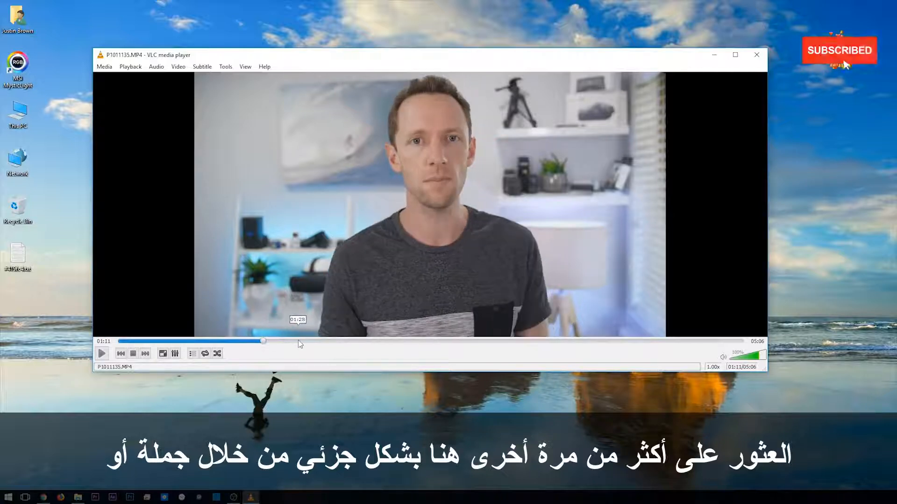
Seek the paused video to the smiling, pointing frame at about 04:56 and maximize the player window
left_click(379, 344)
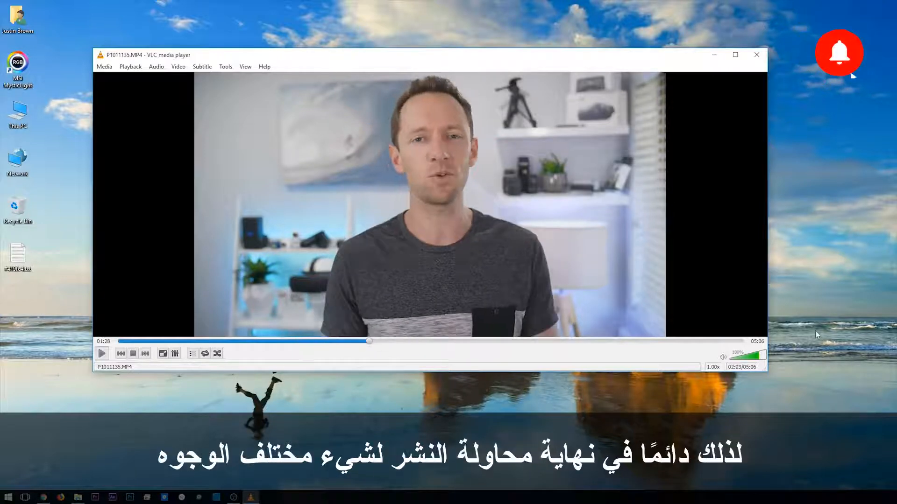
left_click(717, 345)
left_click_drag(718, 345, 725, 342)
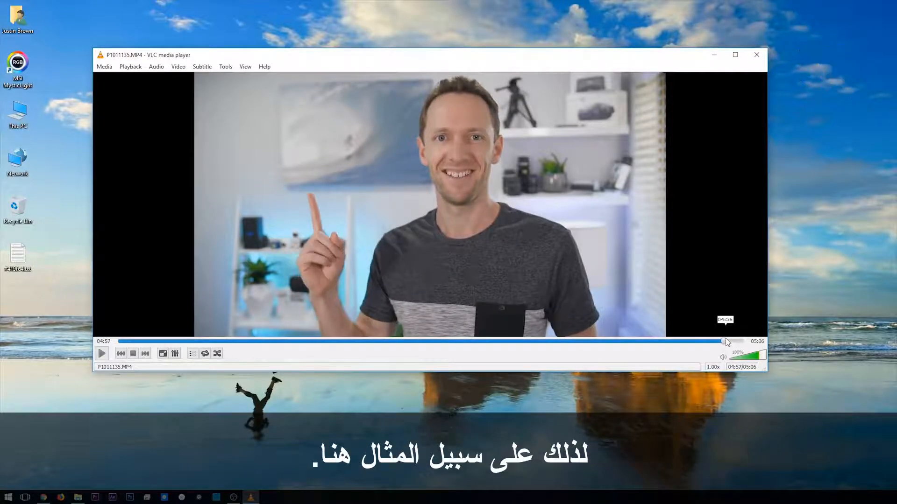
left_click_drag(726, 338, 724, 341)
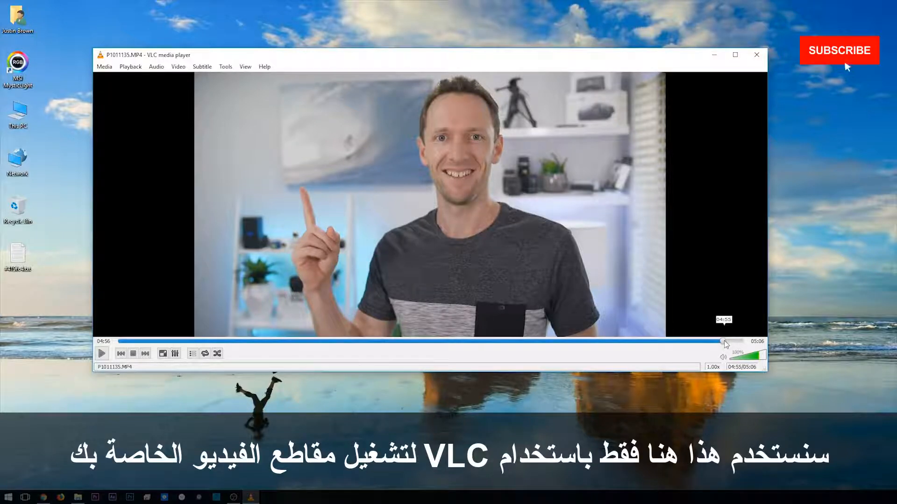
left_click(176, 66)
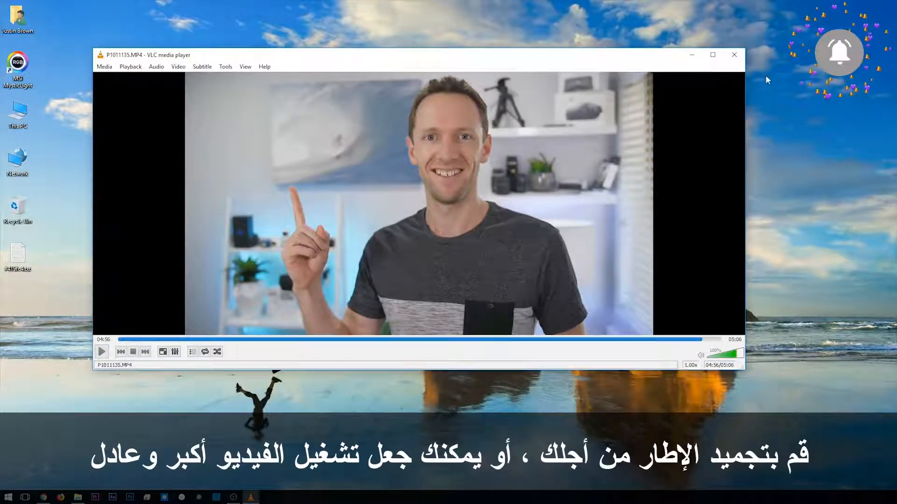
left_click(711, 56)
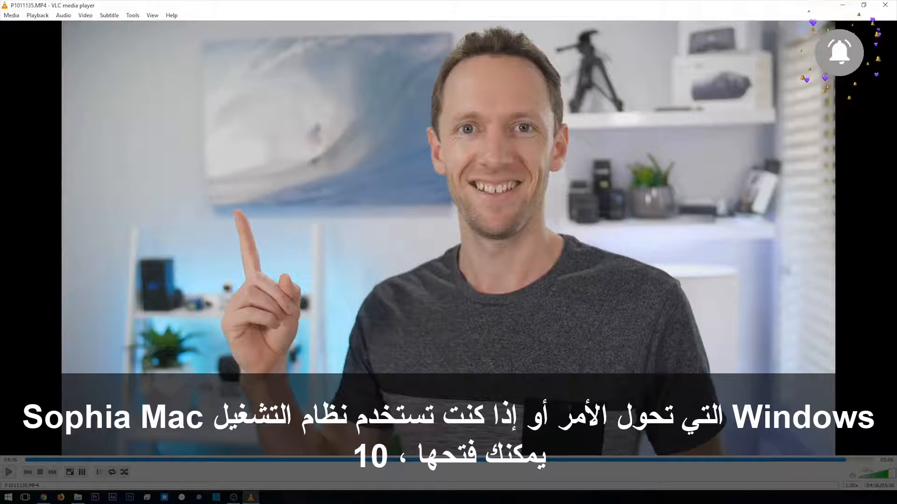
Open Snipping Tool and capture a rectangular snip of the whole video frame, leaving out the black side bars
key("super")
type("snip")
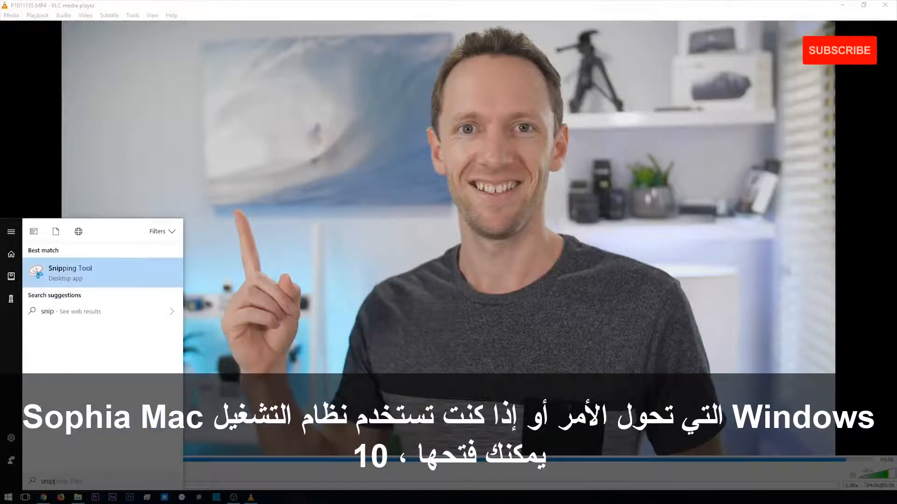
key("Return")
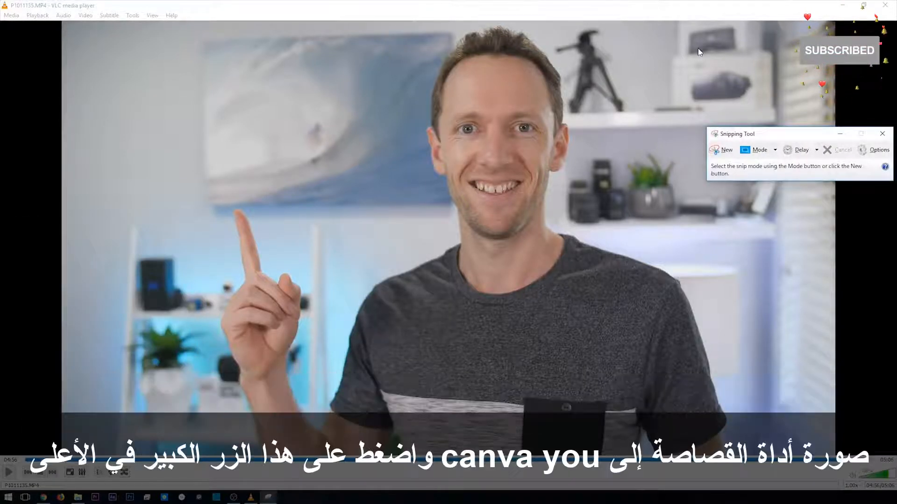
left_click(725, 150)
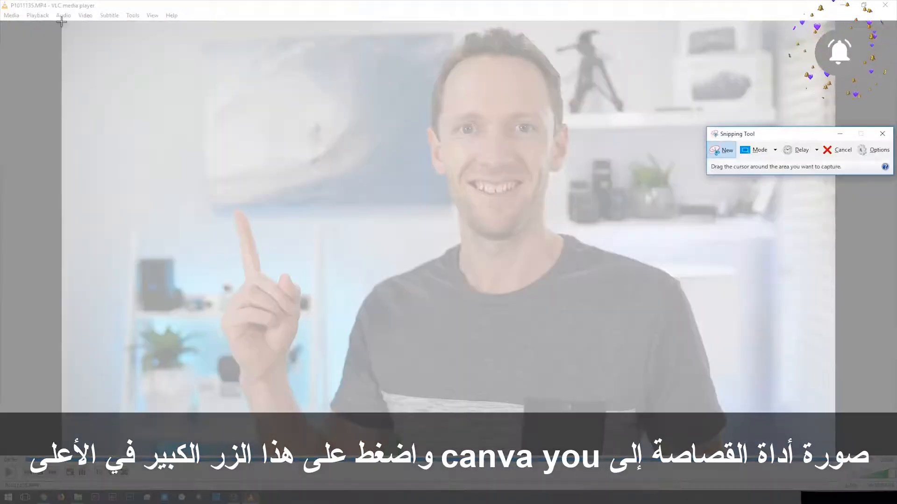
left_click_drag(63, 21, 835, 455)
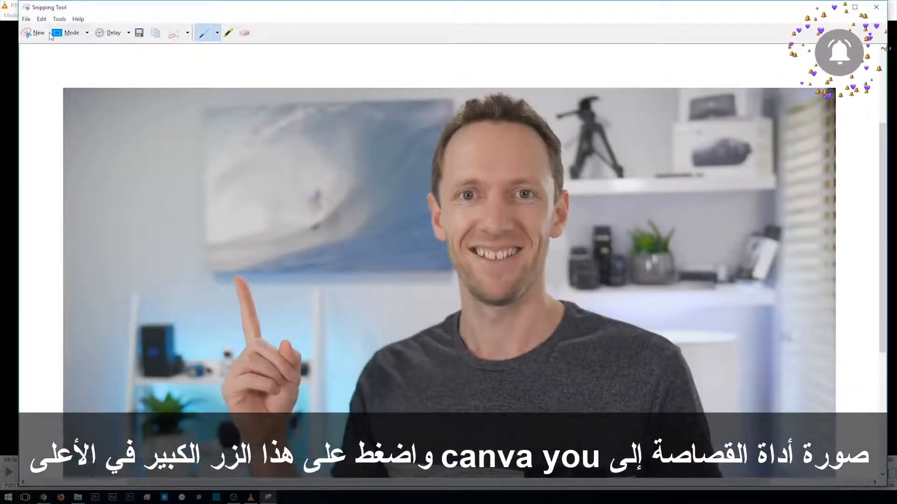
Save the snip to the Desktop as the JPEG file Image.JPG
left_click(140, 33)
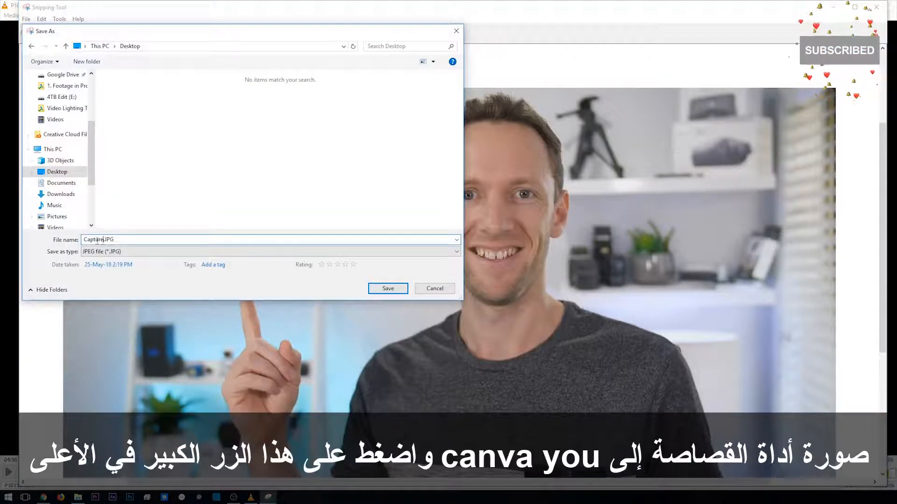
type("Image")
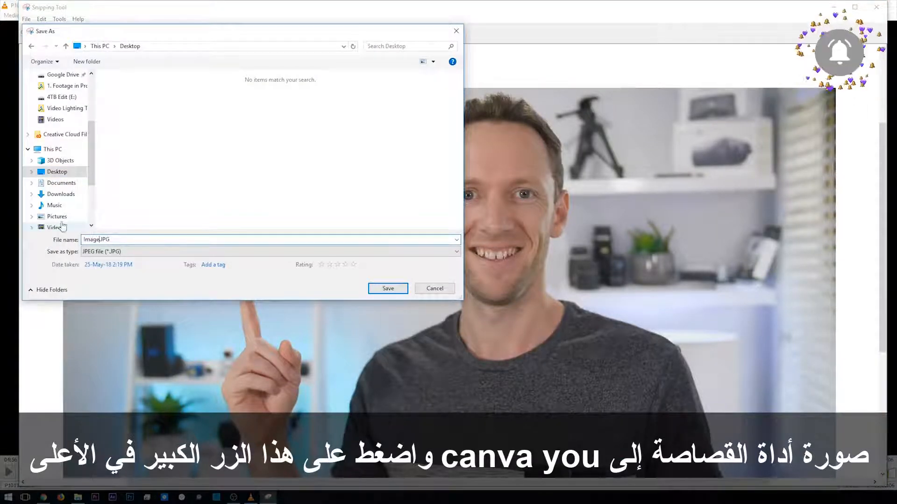
left_click(388, 288)
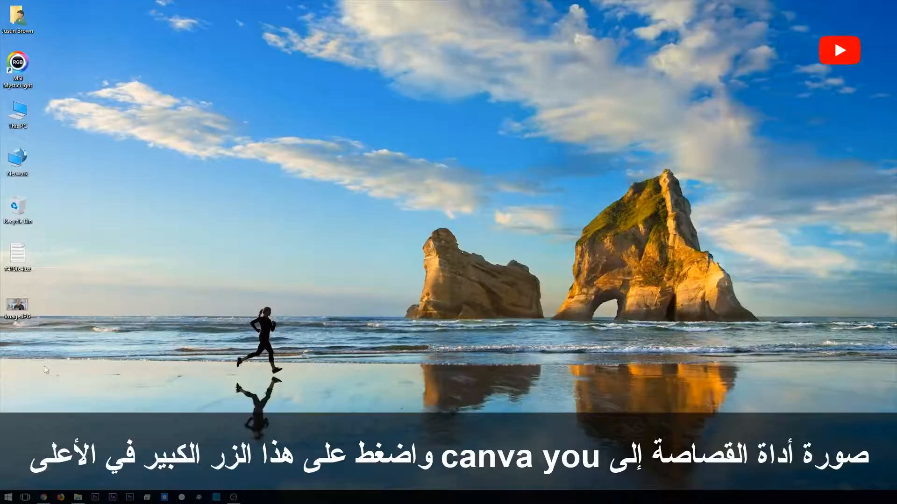
Switch to Canva in Chrome and create a design with custom dimensions of 1920 × 1080 px
left_click(43, 496)
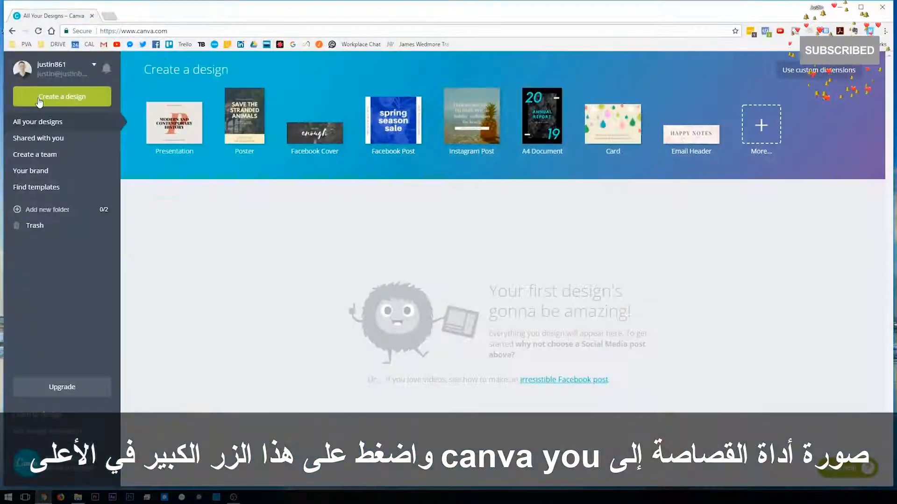
left_click(40, 101)
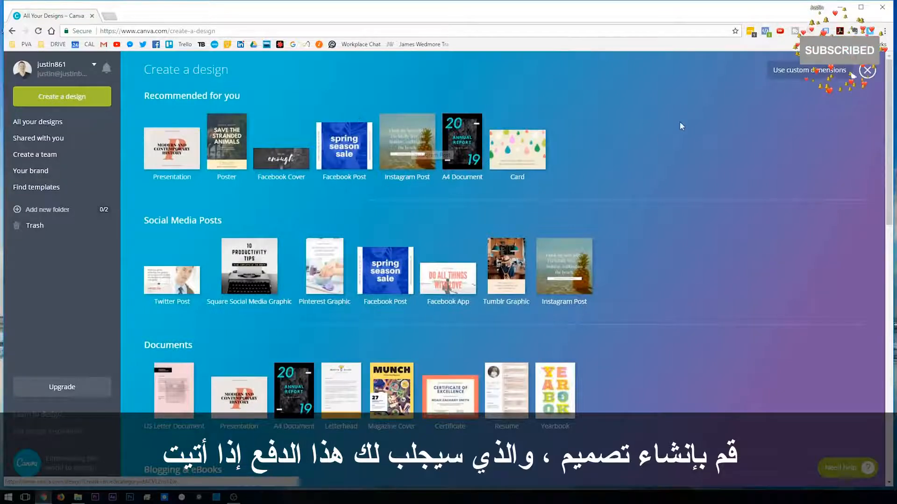
left_click(806, 74)
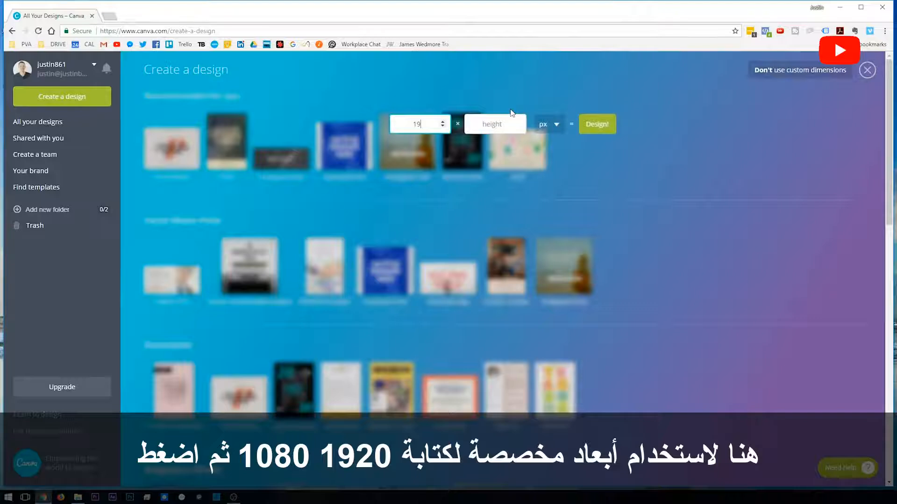
key("Tab")
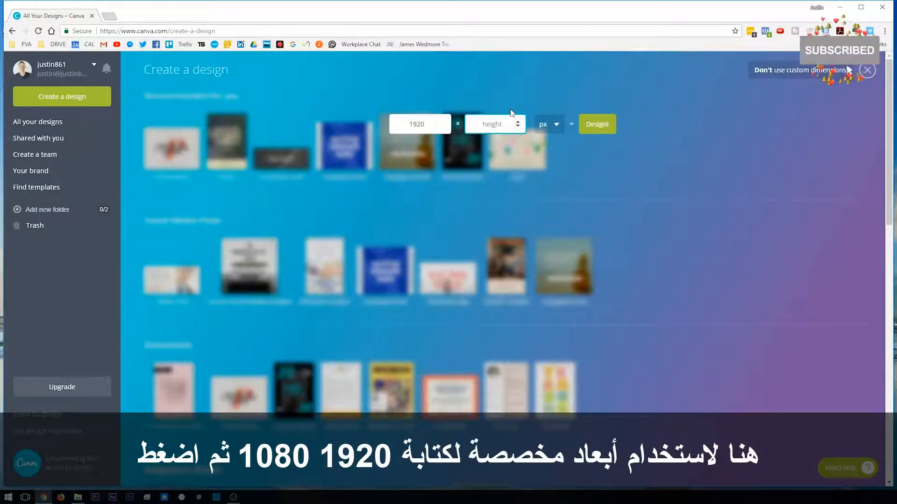
left_click(592, 124)
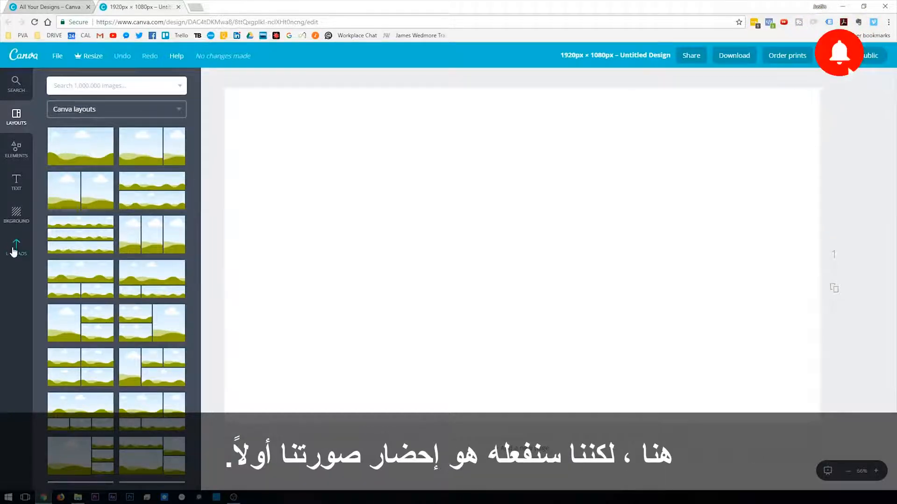
Upload Image.JPG from the Desktop and place it on the blank canvas
left_click(15, 247)
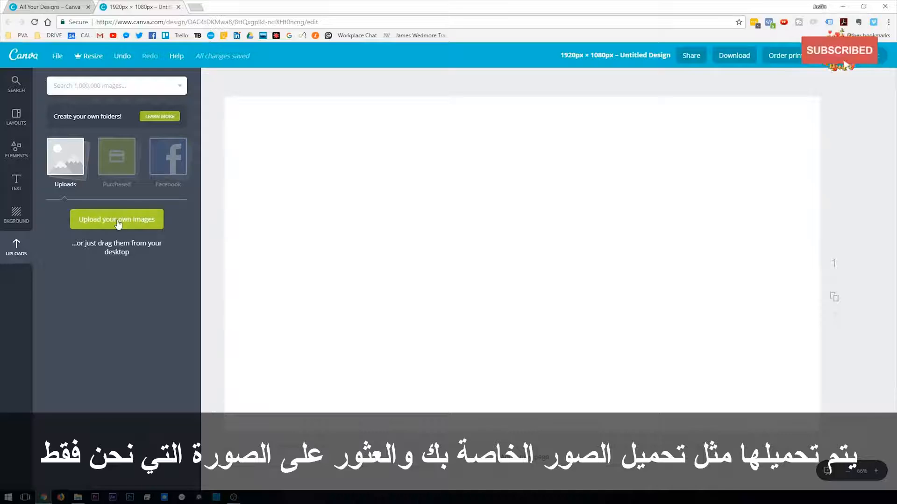
left_click(96, 221)
left_click(125, 92)
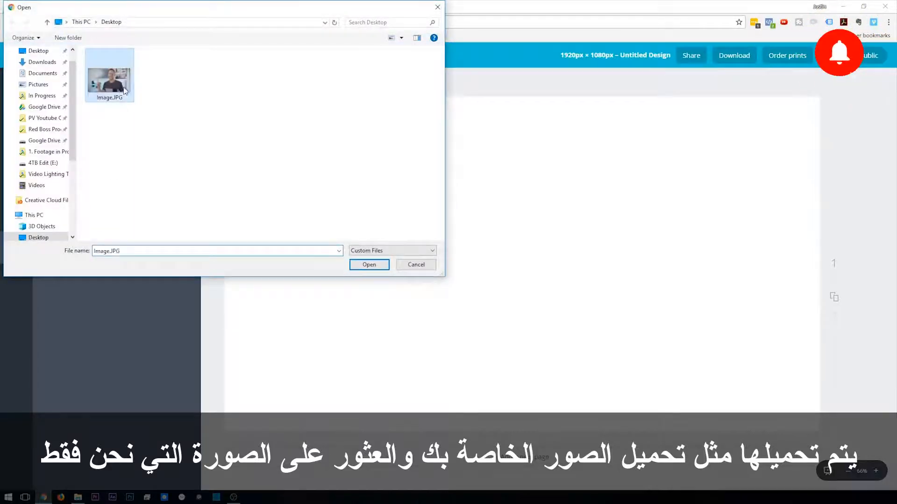
left_click(369, 264)
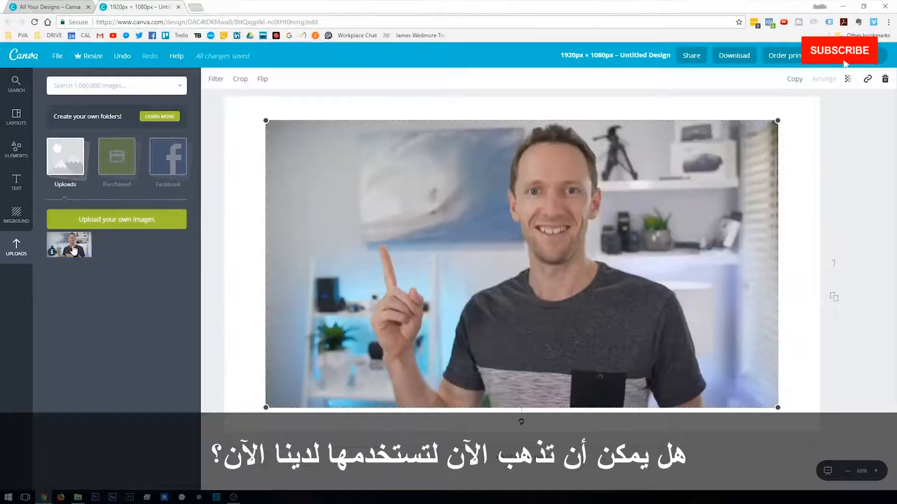
Enlarge the photo past the canvas edges and position it so it fills the whole design
left_click_drag(266, 120, 218, 93)
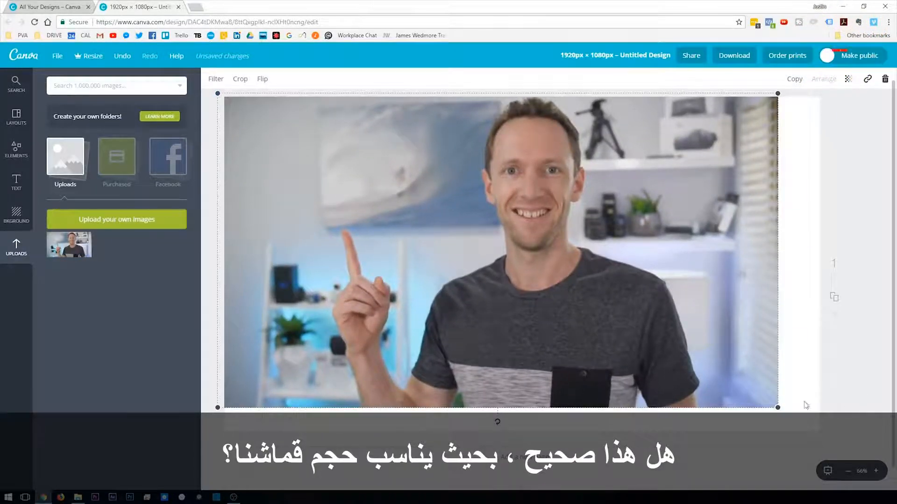
left_click_drag(774, 406, 840, 447)
mouse_move(601, 310)
left_mouse_down()
mouse_move(635, 310)
mouse_move(606, 311)
left_mouse_up()
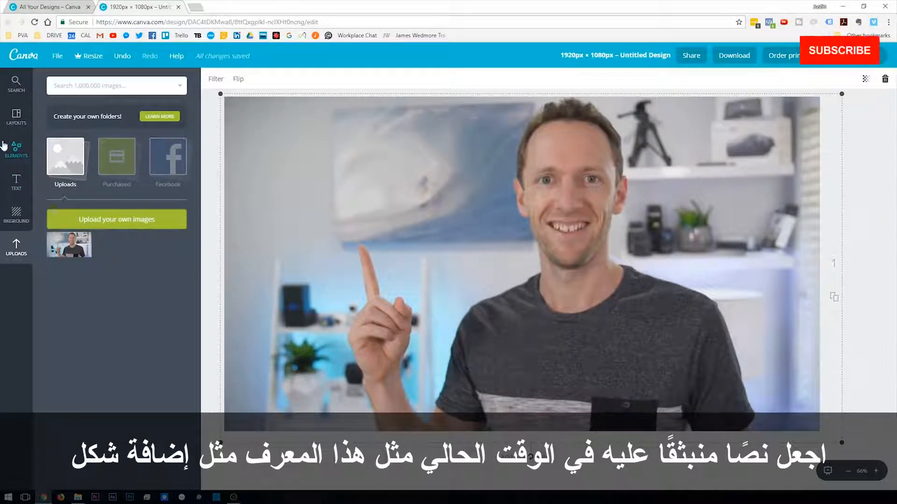
Add the free white square shape, flatten it into a wide rectangle, and move it over the upper-left part of the photo
left_click(20, 151)
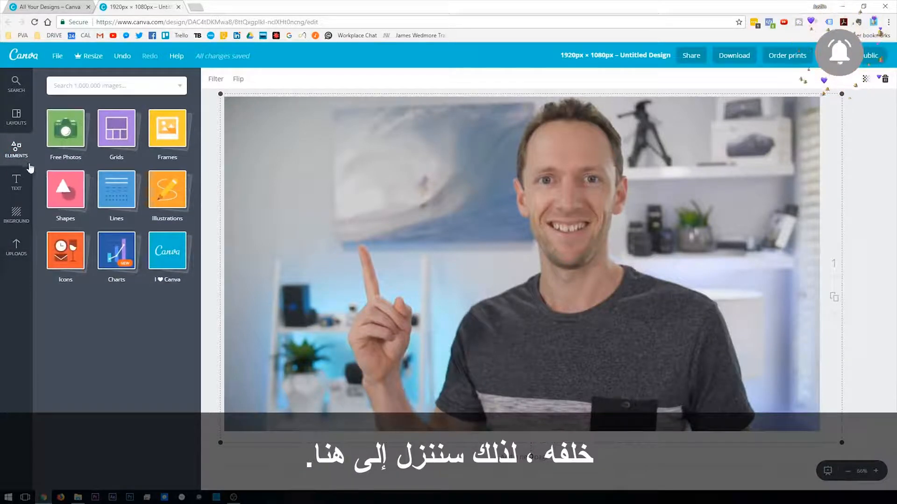
left_click(60, 197)
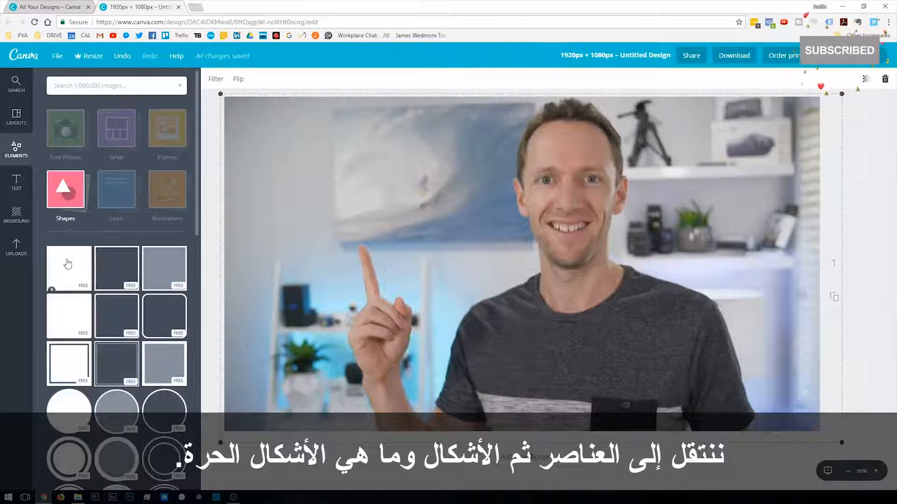
left_click(68, 264)
left_click_drag(523, 104, 523, 368)
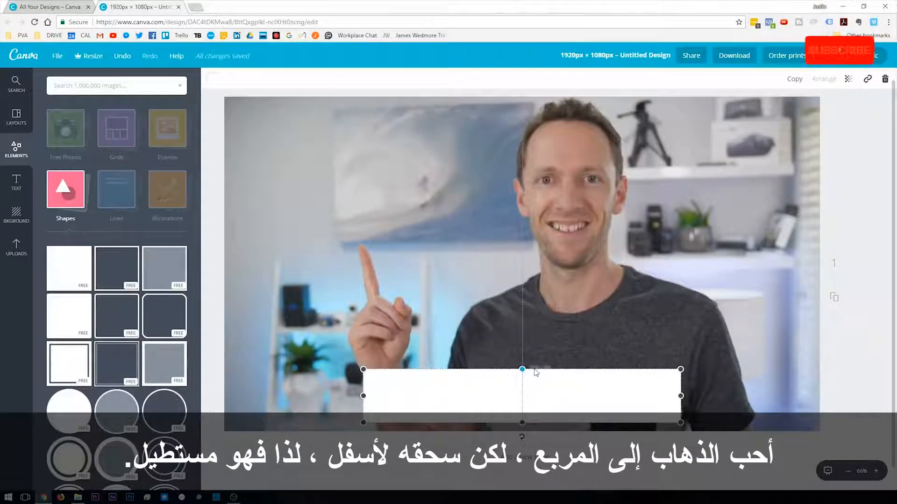
left_click_drag(549, 404, 421, 211)
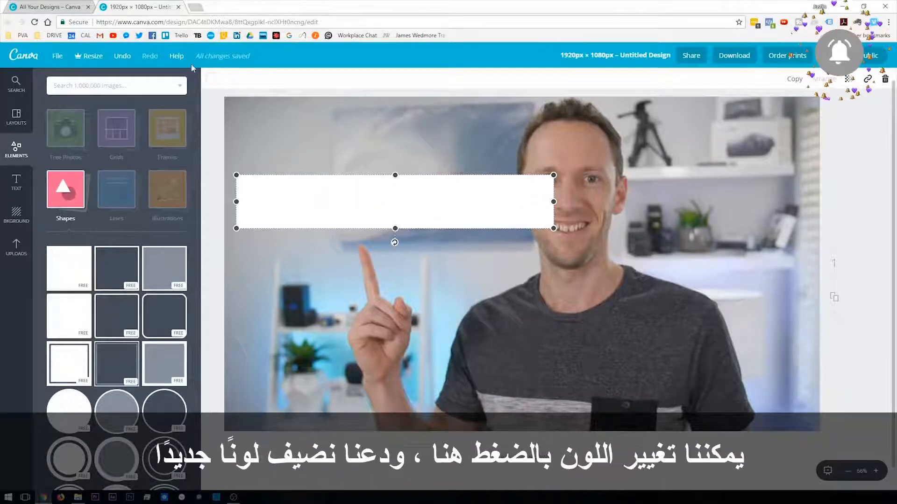
Add a new document color with code 419fc4 to the rectangle
left_click(213, 81)
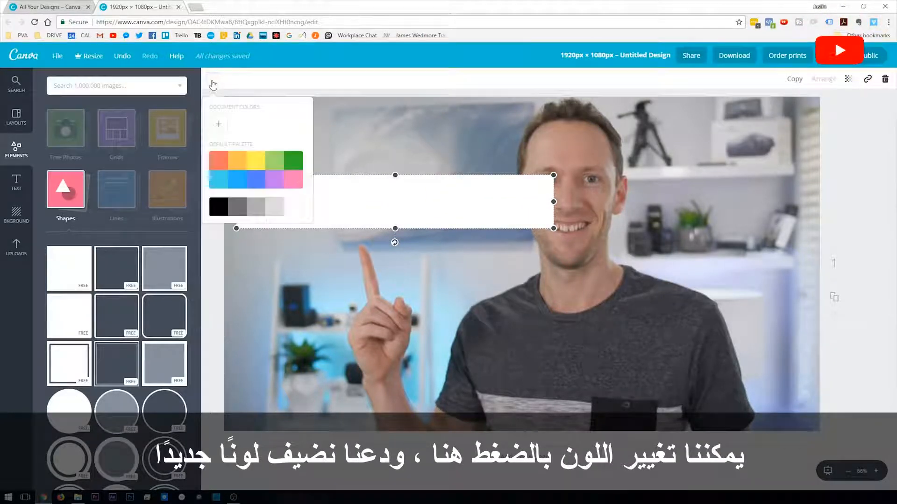
left_click(219, 126)
left_click(279, 249)
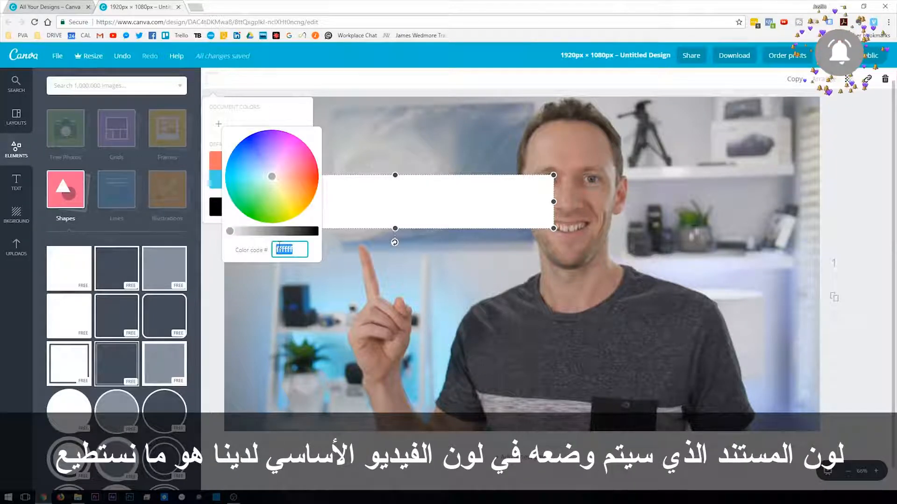
key("BackSpace")
type("419fc4")
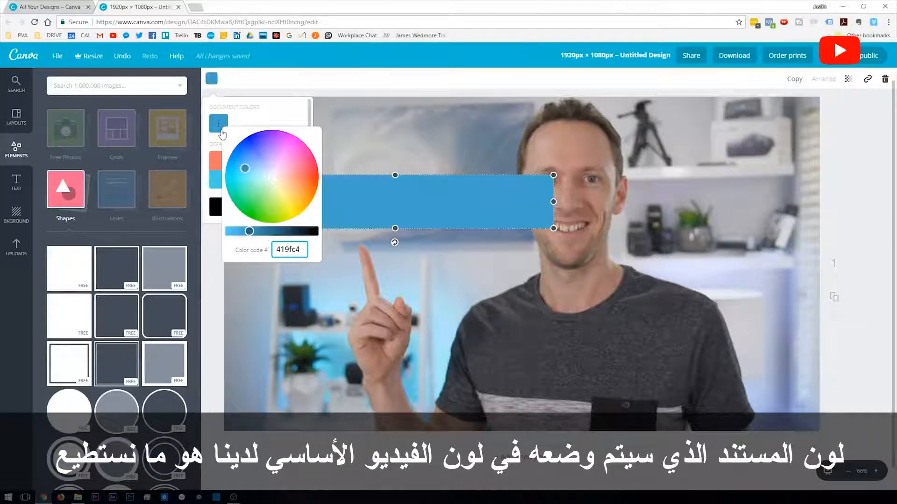
left_click(329, 115)
left_click(329, 116)
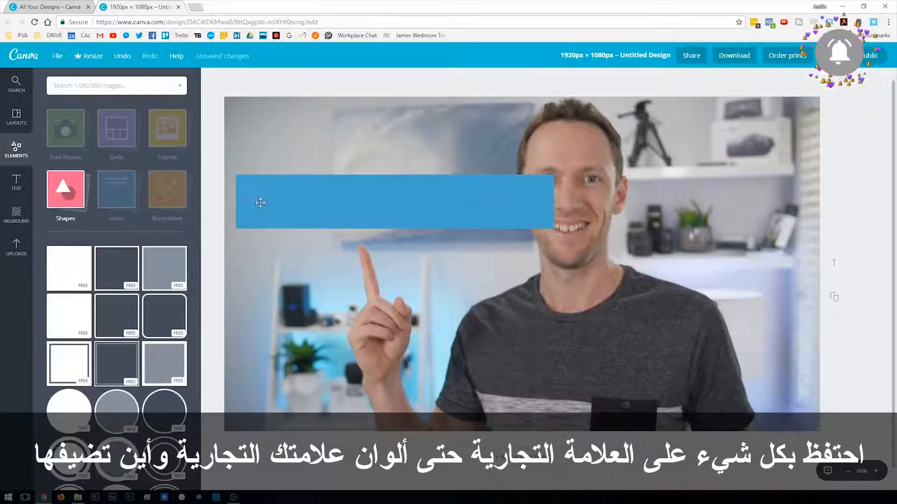
Try the Parmesan Cheese text template over the blue rectangle, and delete it
left_click(12, 179)
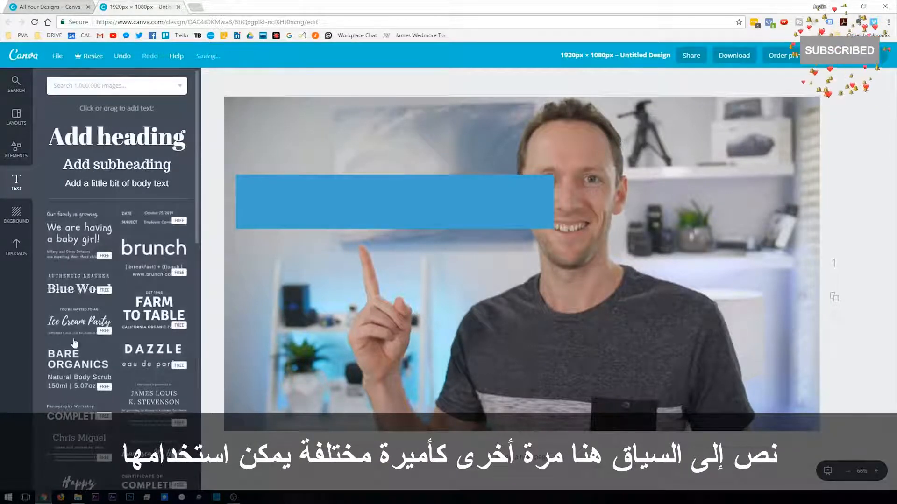
scroll(88, 291, "down", 10)
left_click_drag(146, 312, 414, 271)
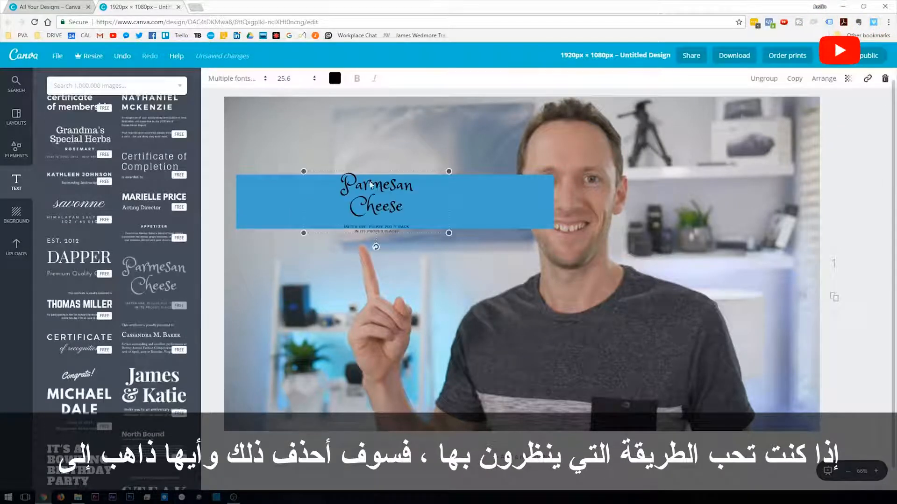
key("Delete")
scroll(122, 222, "up", 10)
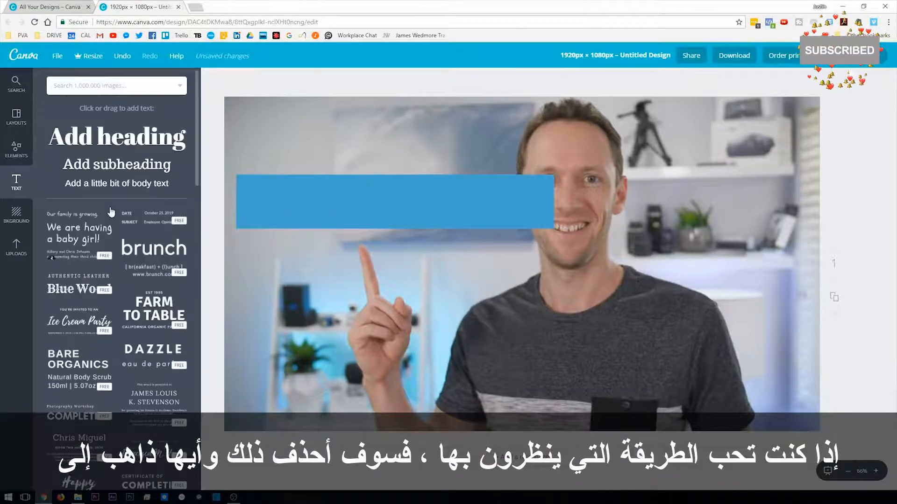
Add a heading on the blue rectangle with the text "HOW TO"
left_click_drag(120, 138, 347, 189)
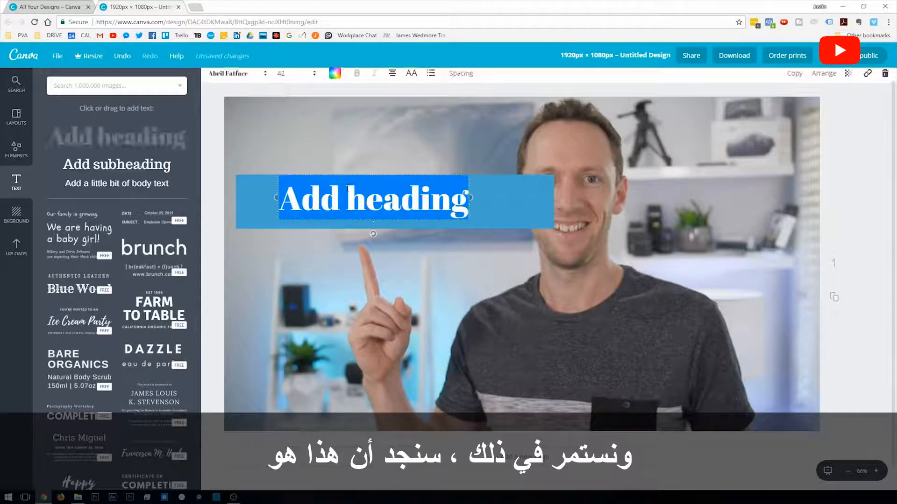
type("HOW TO")
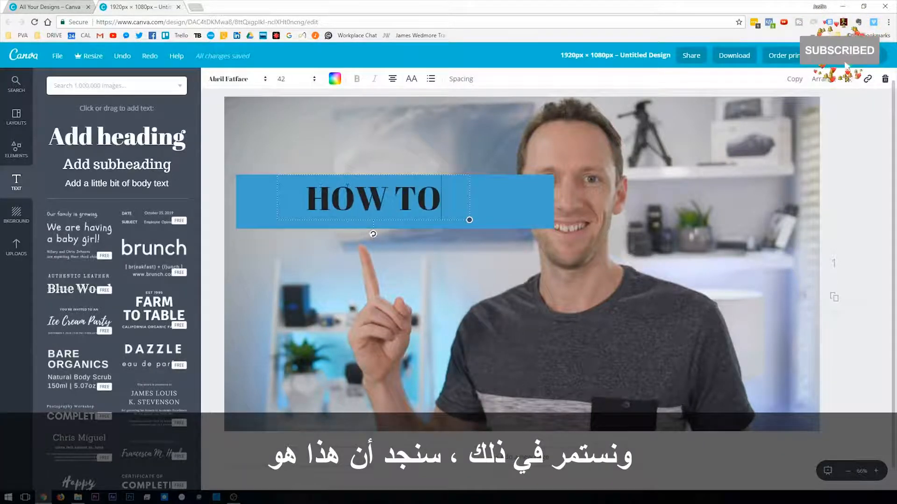
Change the HOW TO heading's font to Oswald and its size to 64
left_click_drag(469, 199, 299, 199)
left_click(238, 79)
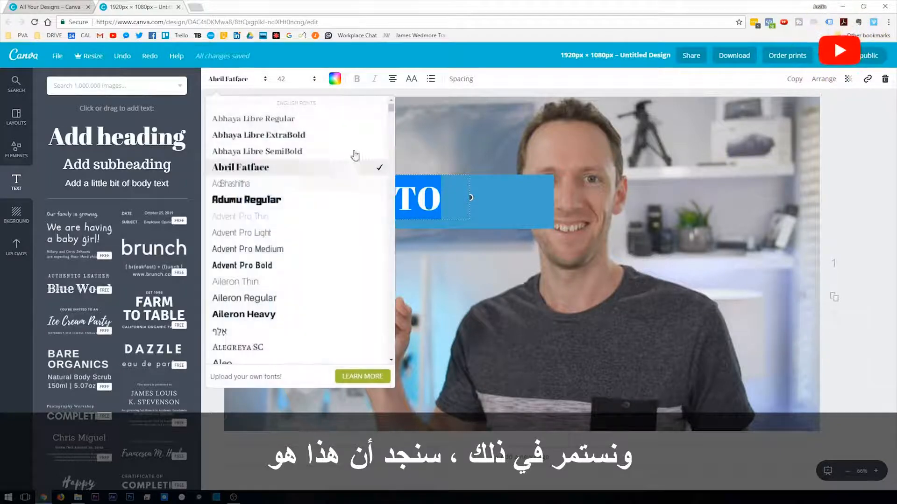
left_click_drag(391, 109, 391, 219)
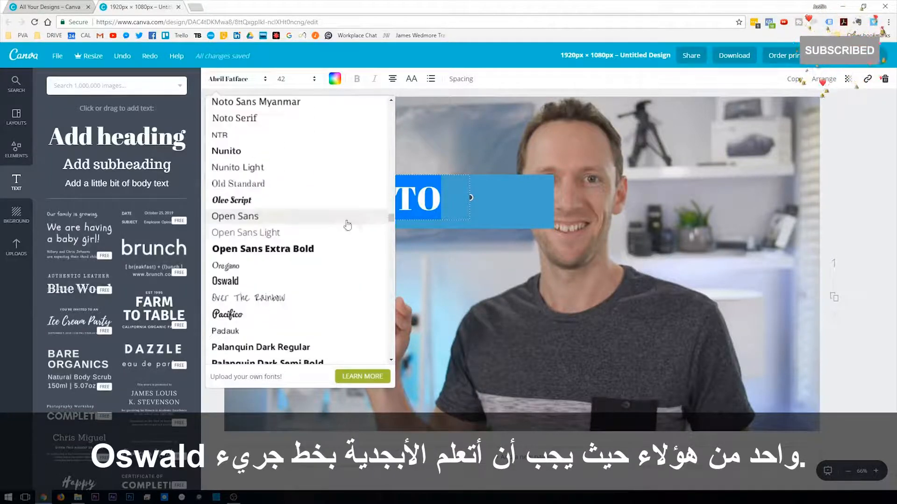
left_click(286, 282)
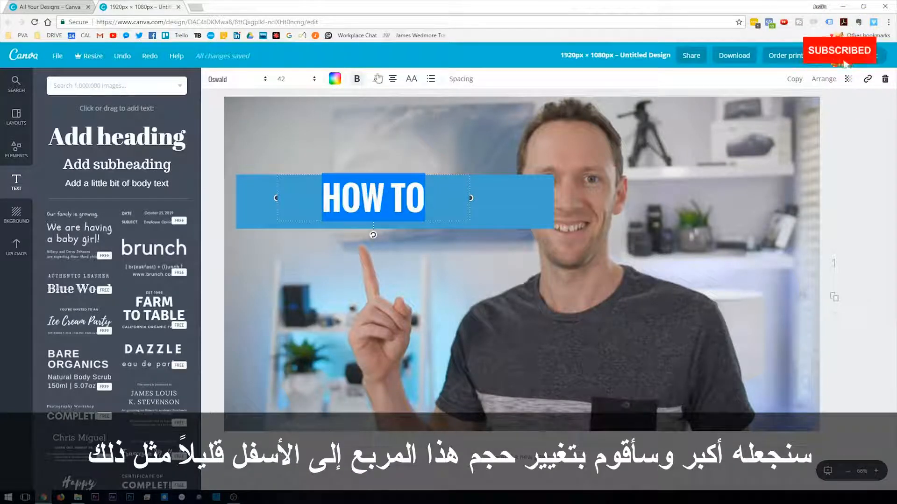
left_click(284, 79)
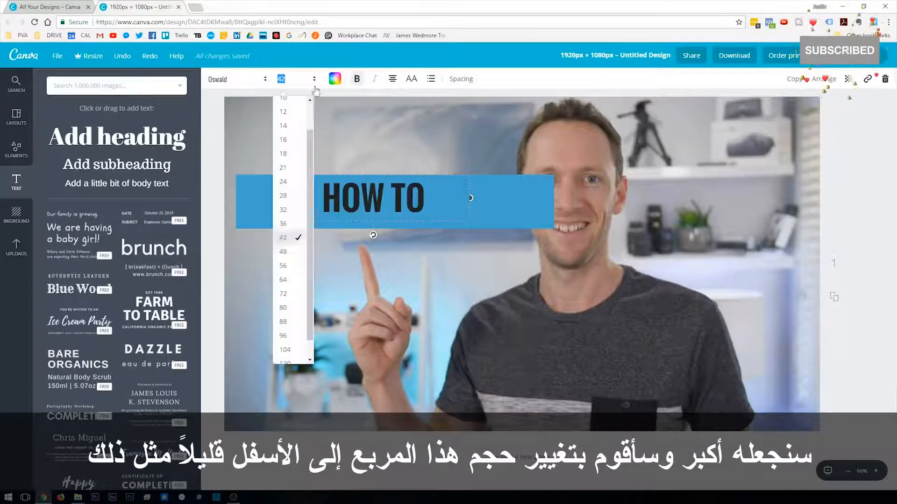
left_click(284, 280)
Move the HOW TO heading to the left end of the blue rectangle and narrow the rectangle to the text's width
left_click_drag(313, 243, 256, 243)
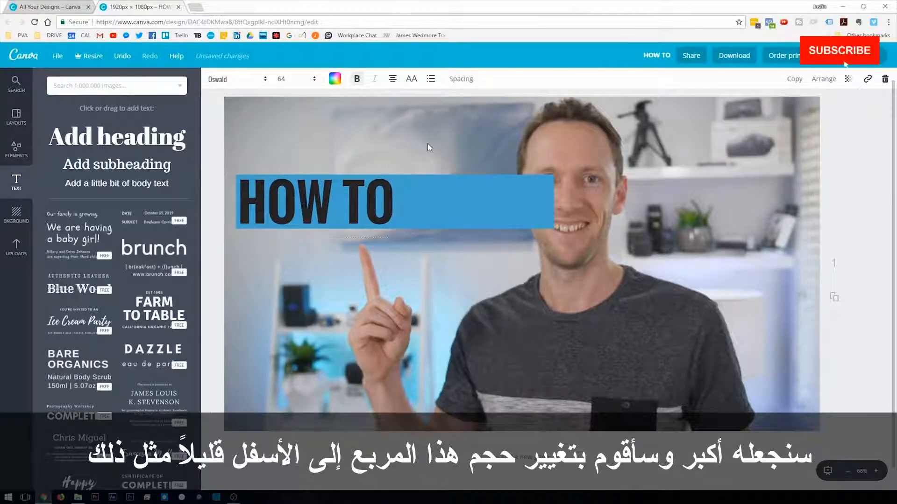
left_click(542, 208)
left_click_drag(547, 205, 395, 205)
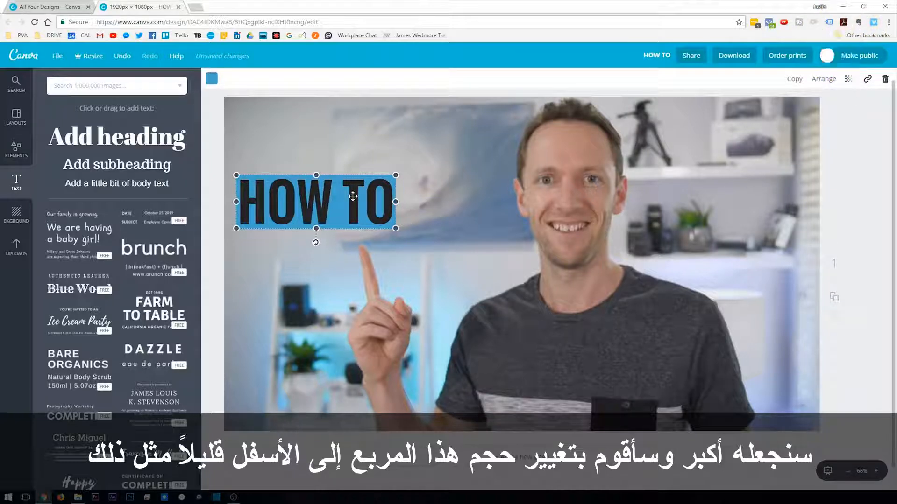
Color the HOW TO heading text white
left_click(349, 200)
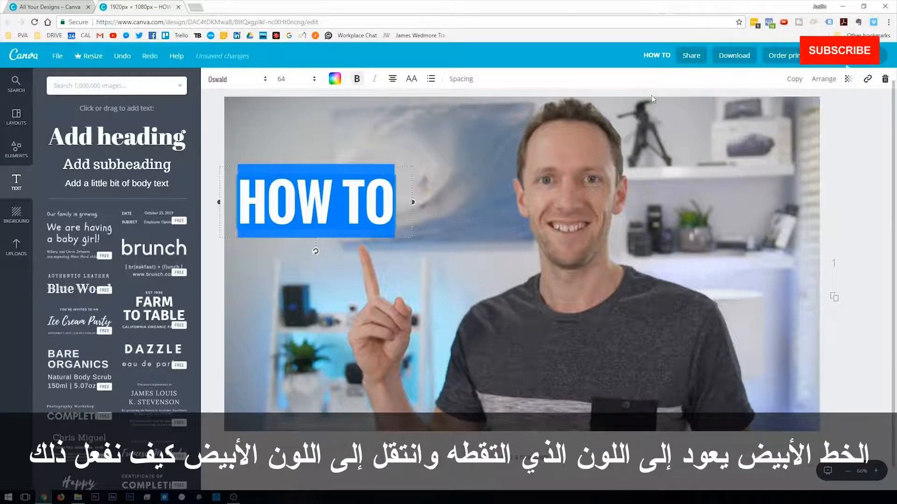
left_click(335, 79)
left_click(398, 206)
left_click(459, 170)
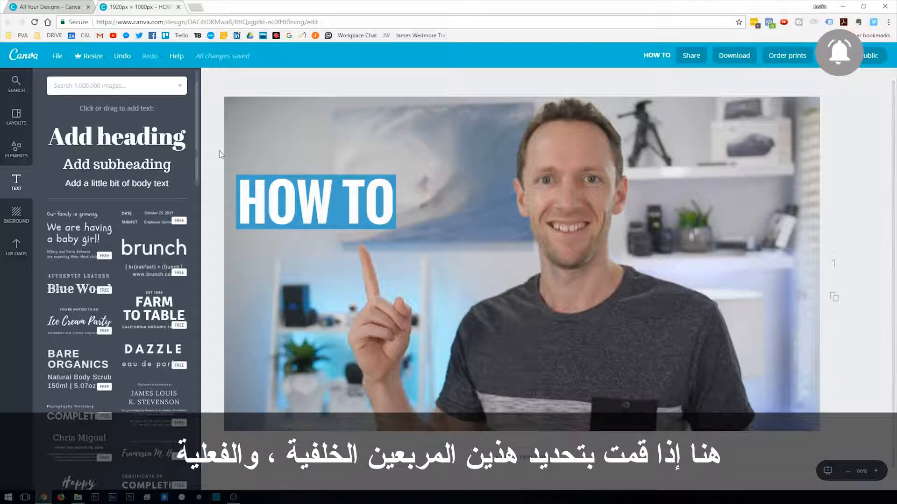
Group the HOW TO heading with its blue rectangle, enlarge the group slightly, and tilt it a little counterclockwise
left_click_drag(209, 146, 312, 254)
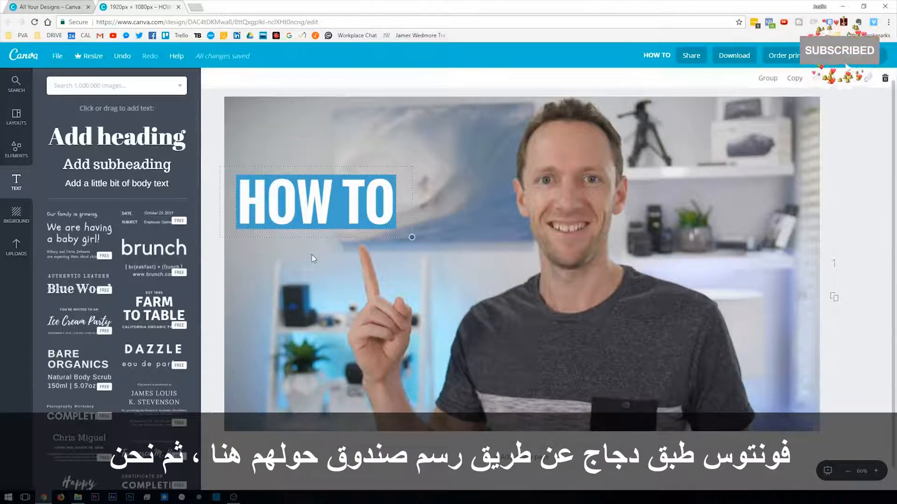
left_click(765, 80)
left_click_drag(413, 238, 447, 253)
mouse_move(333, 265)
left_mouse_down()
mouse_move(344, 270)
mouse_move(335, 271)
left_mouse_up()
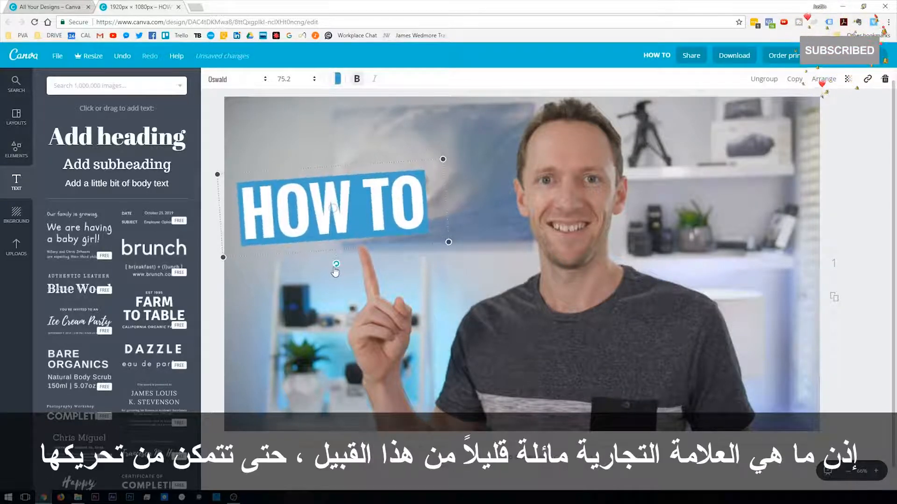
Place the tilted HOW TO group in the upper-left corner of the photo with the text at size 77.4
left_click_drag(364, 226, 364, 300)
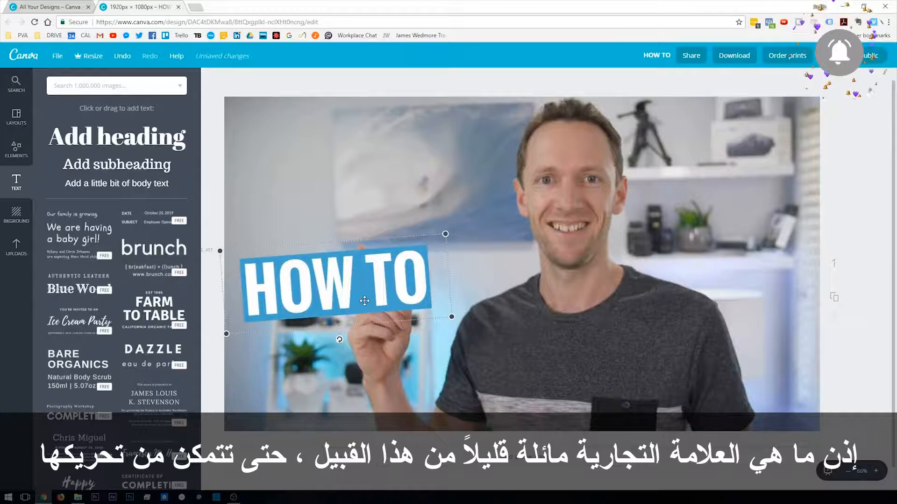
left_click_drag(461, 326, 426, 310)
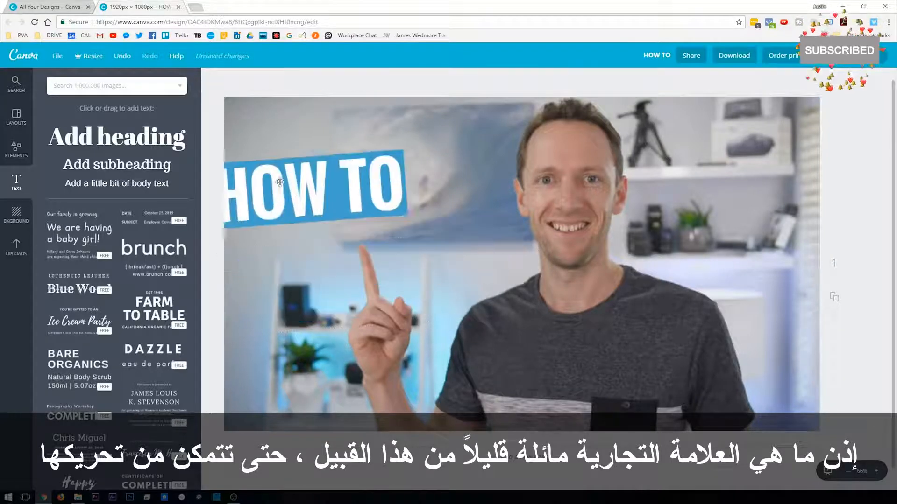
left_click_drag(280, 182, 340, 163)
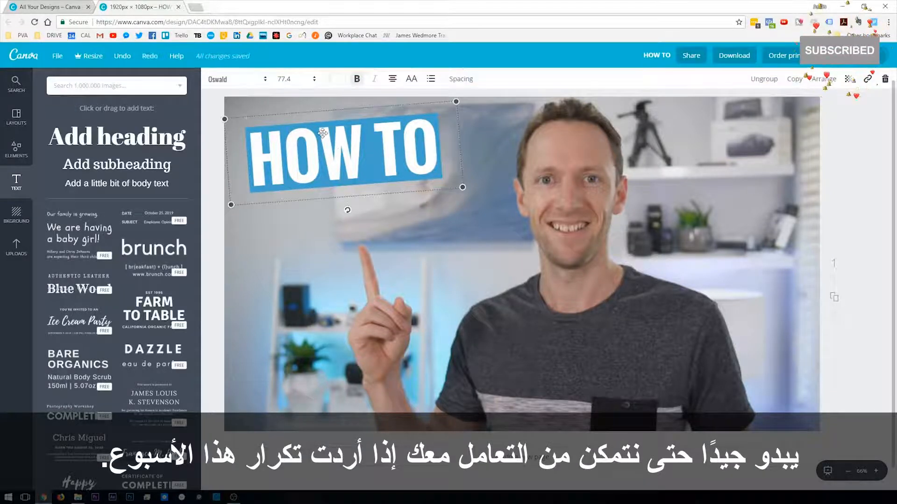
Duplicate the HOW TO group, place the copy directly below the original, and change its text to "EDIT FASTER!"
left_click(793, 80)
left_click_drag(352, 158, 343, 230)
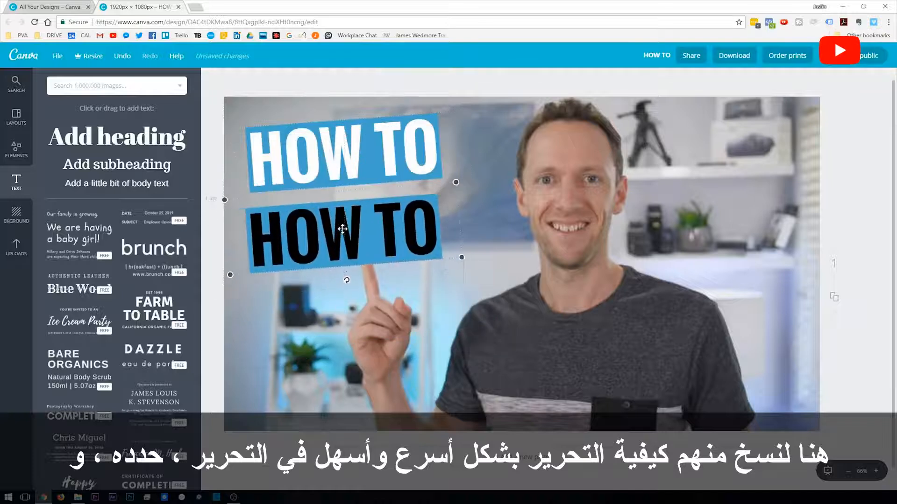
double_click(324, 232)
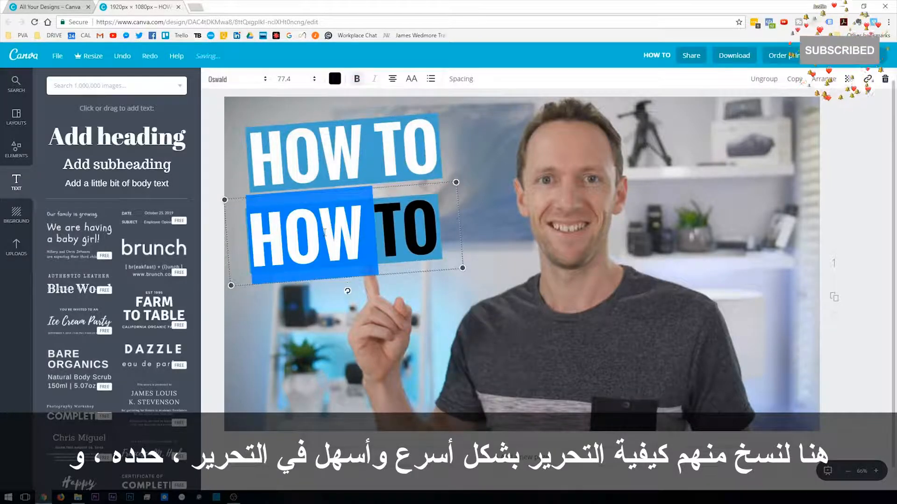
triple_click(325, 233)
type("EDIT F")
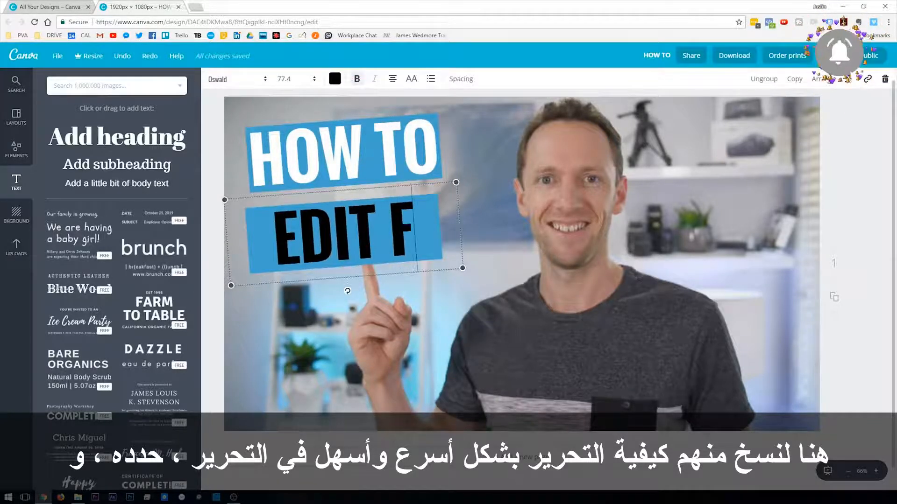
type("ASTER!")
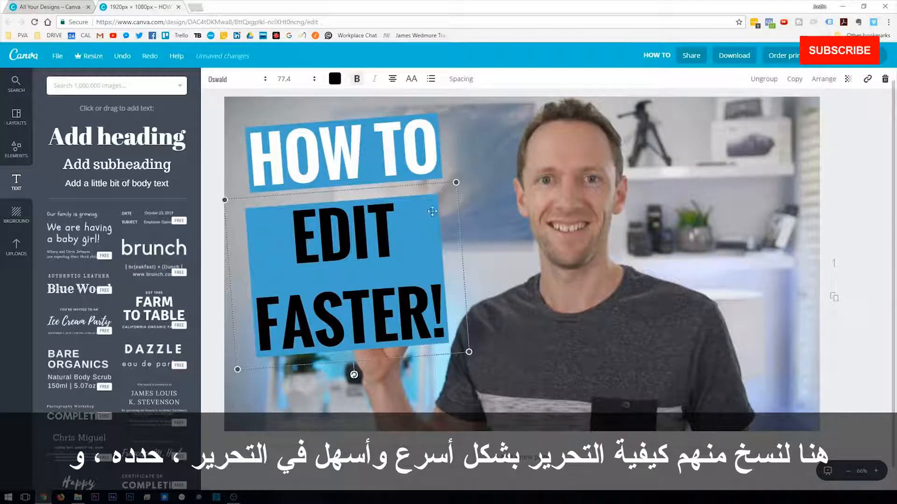
Ungroup the copy and widen its text box so EDIT FASTER! fits on one line
left_click(757, 80)
left_click(404, 240)
left_click_drag(464, 268, 548, 270)
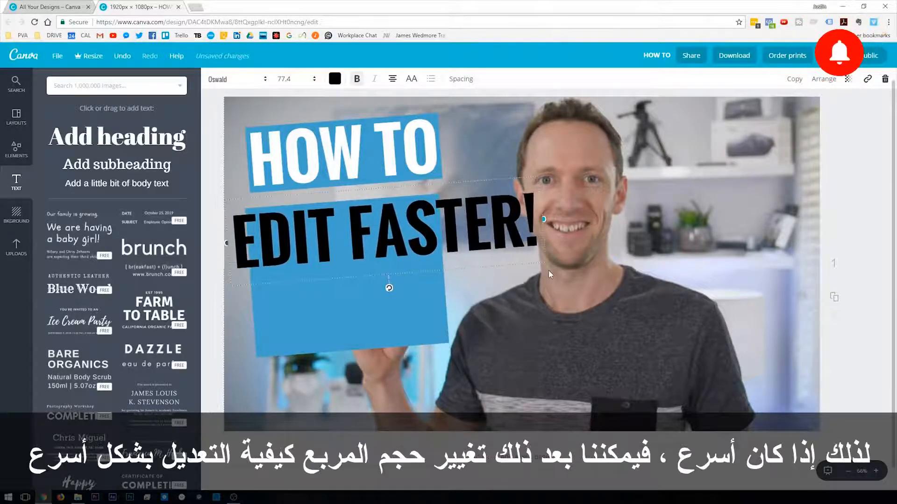
Resize the lower blue rectangle into a strip matching the one-line EDIT FASTER! text, and shift the text slightly right
left_click(425, 303)
left_click_drag(449, 345, 429, 330)
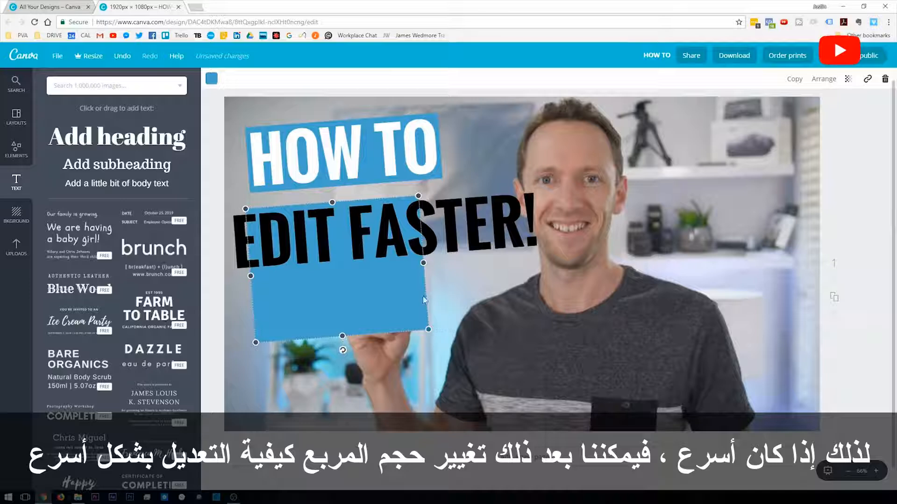
left_click_drag(342, 336, 333, 267)
left_click_drag(249, 251, 294, 247)
left_click_drag(421, 228, 602, 228)
left_click_drag(533, 229, 529, 229)
left_click_drag(602, 227, 565, 228)
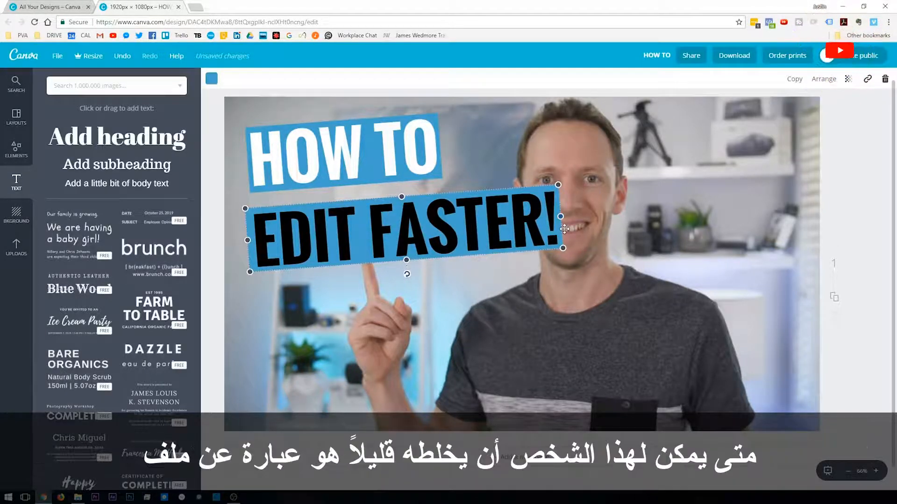
left_click(565, 229)
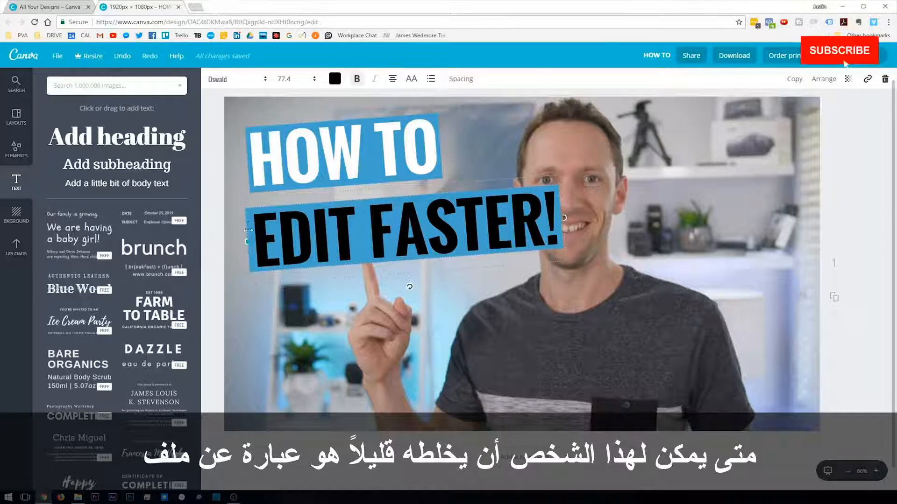
left_click_drag(258, 252, 278, 251)
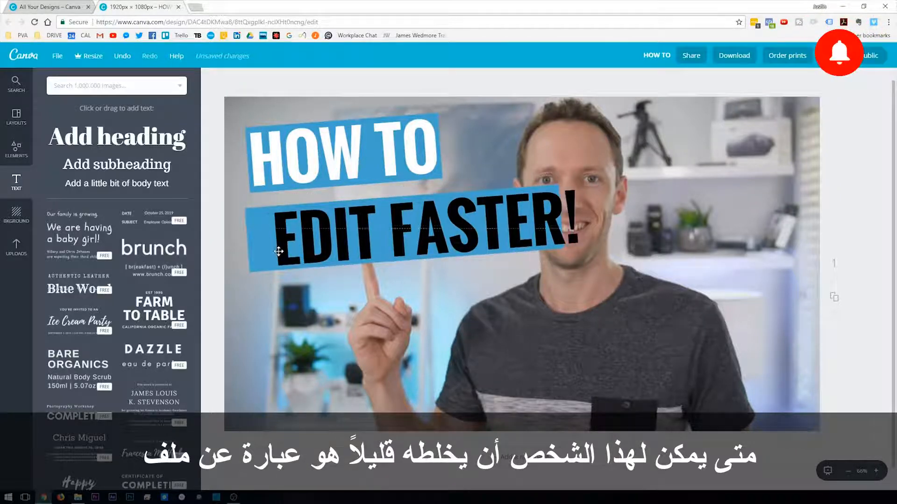
Fill the rectangle behind EDIT FASTER! with the darkest gray of the default palette
left_click(252, 257)
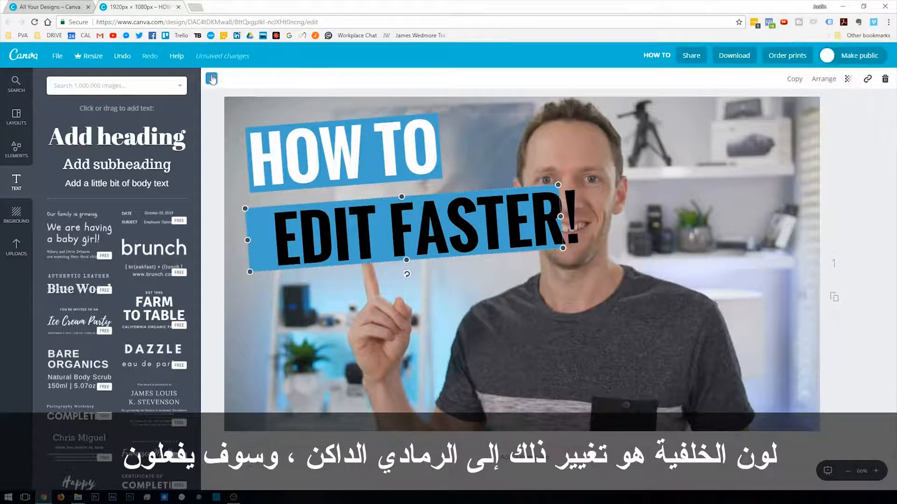
left_click(211, 78)
left_click(237, 211)
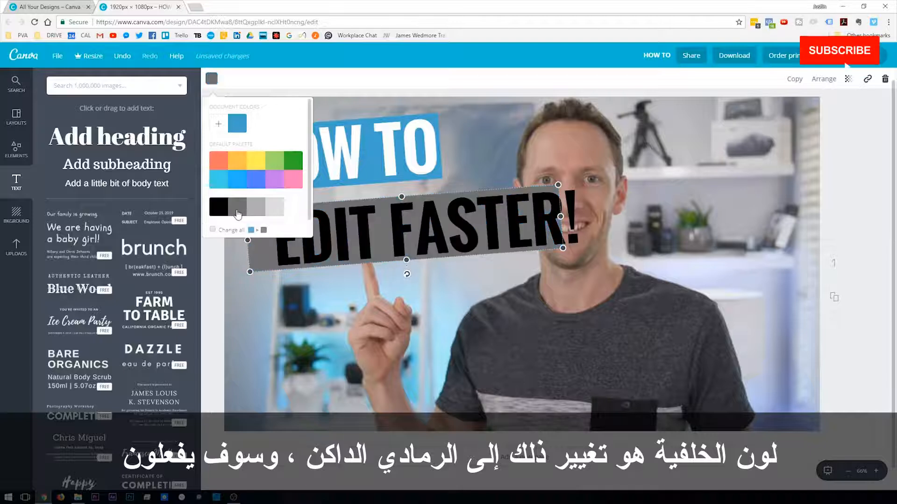
Color the EDIT FASTER! text white and nudge it slightly on its rectangle
left_click(418, 224)
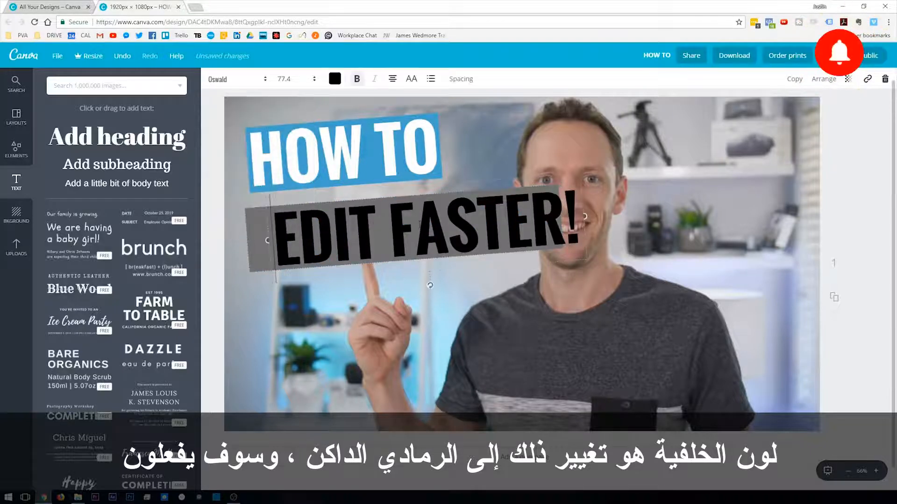
triple_click(419, 224)
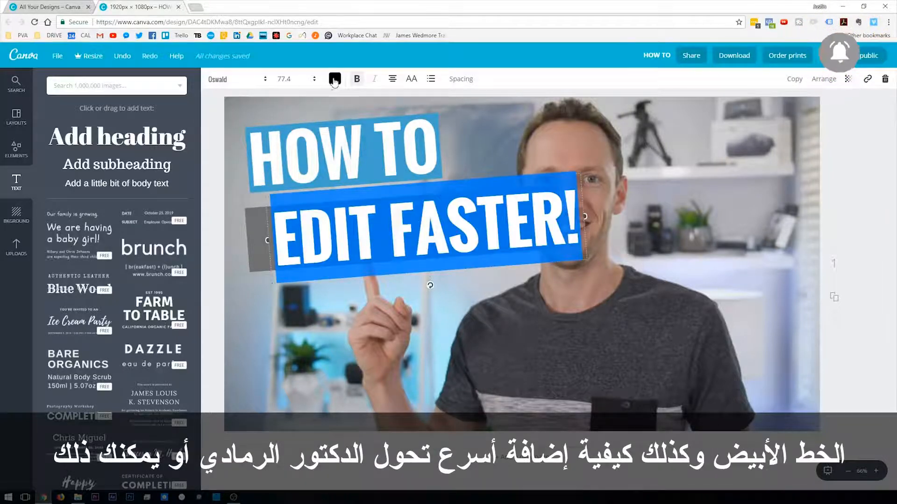
left_click(335, 78)
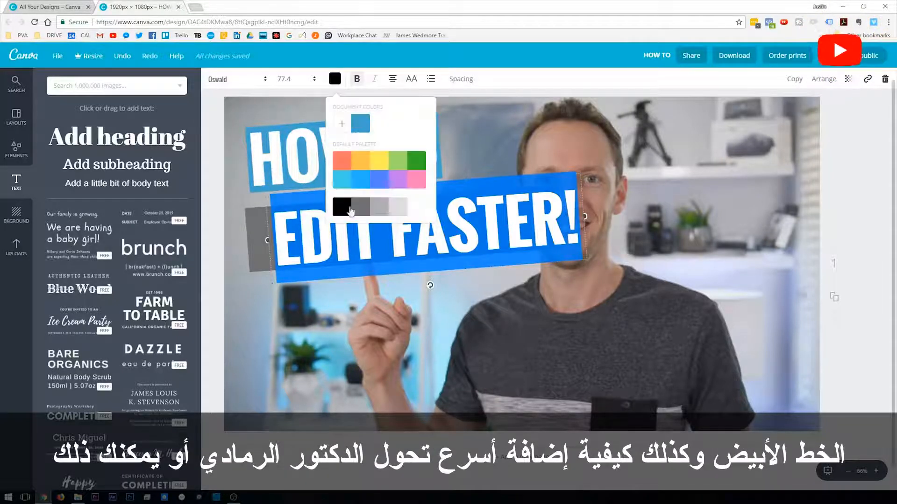
left_click(467, 347)
mouse_move(363, 233)
left_mouse_down()
mouse_move(351, 235)
mouse_move(359, 236)
left_mouse_up()
Give the rectangle behind EDIT FASTER! a new near-black gray document color and align it behind the text
left_click(246, 232)
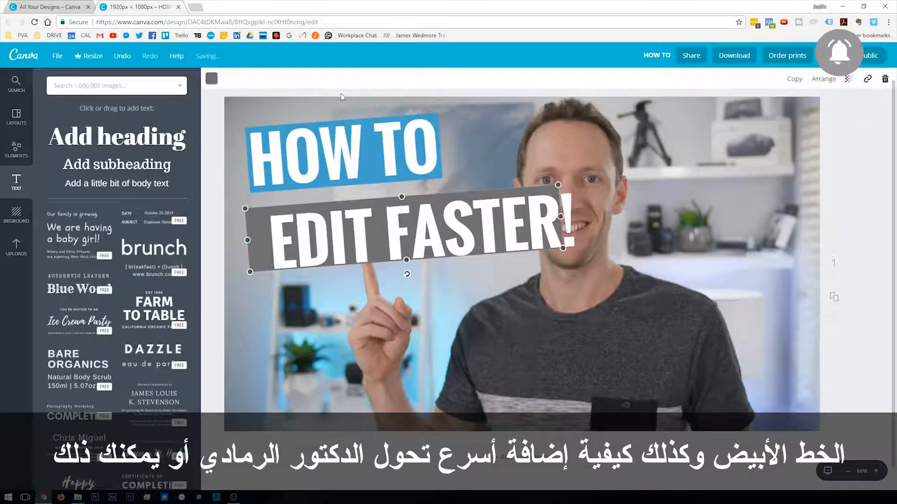
left_click(211, 79)
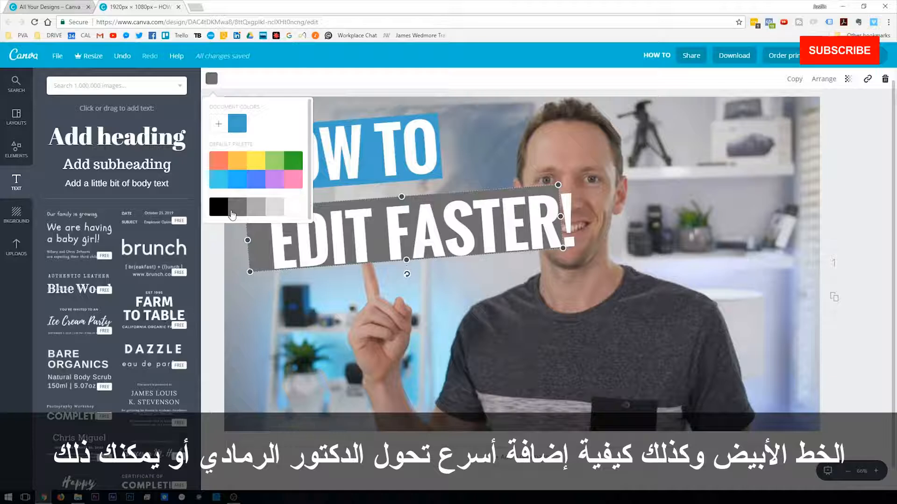
left_click(218, 126)
mouse_move(279, 234)
left_mouse_down()
mouse_move(300, 236)
mouse_move(278, 250)
left_mouse_up()
left_click(480, 151)
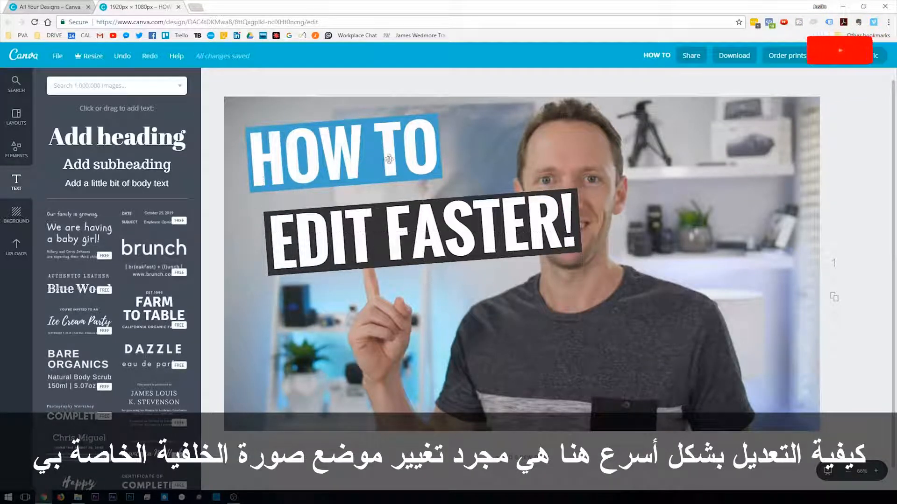
Enlarge the background photo and reposition it so the man sits further right of the text
left_click(646, 304)
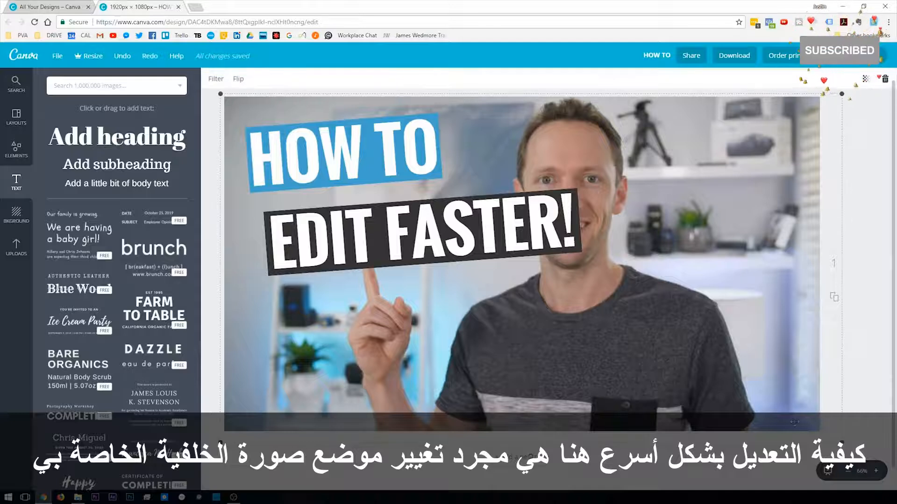
left_click_drag(842, 443, 885, 466)
left_click_drag(673, 333, 678, 333)
Move the HOW TO and EDIT FASTER! groups closer together toward the upper-left corner, and adjust the EDIT FASTER! group's tilt and size
left_click_drag(399, 164, 382, 151)
left_click_drag(437, 241, 398, 216)
left_click_drag(378, 272, 378, 276)
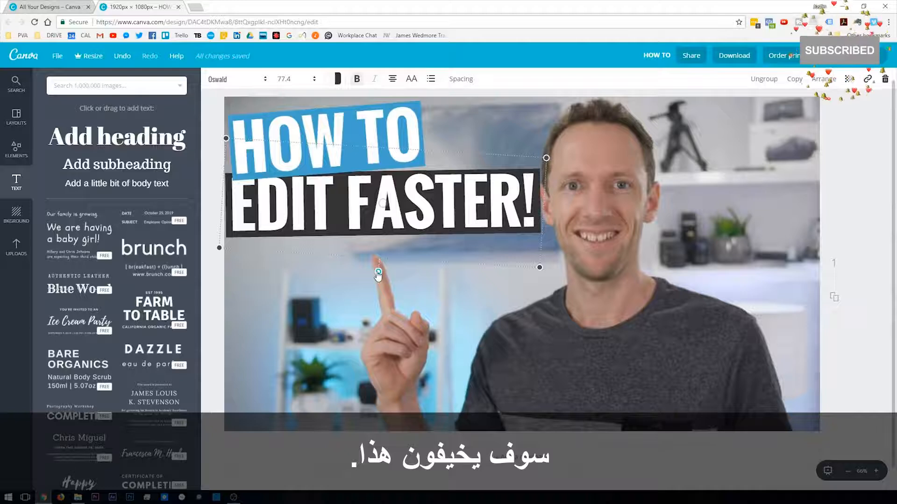
left_click_drag(546, 158, 472, 220)
left_click_drag(356, 149, 368, 165)
left_click(739, 181)
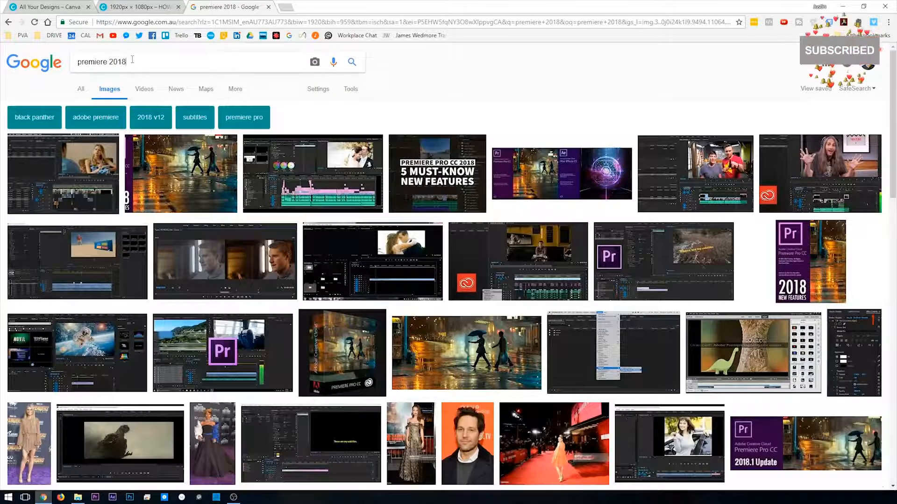
Switch to Google Images, search for "premiere 2018 logo", and open the preview of the square purple Adobe Premiere Pro logo from Wikipedia
type("og")
key("Return")
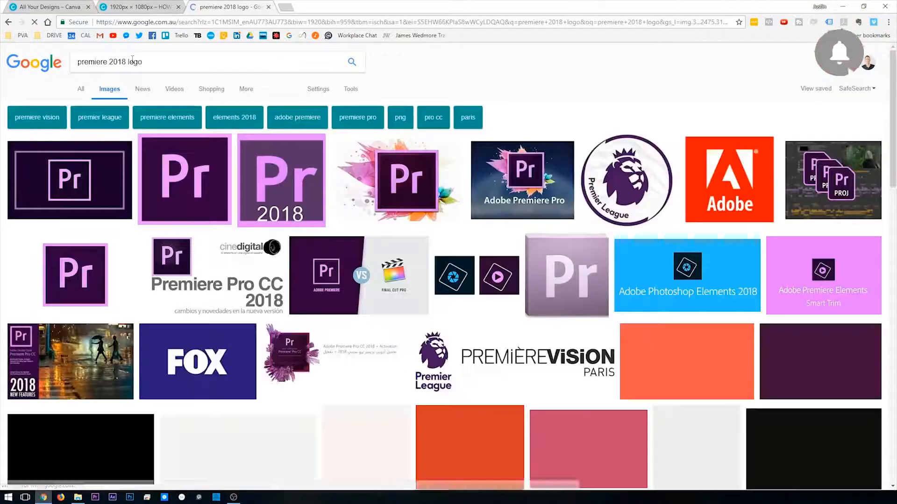
left_click(187, 174)
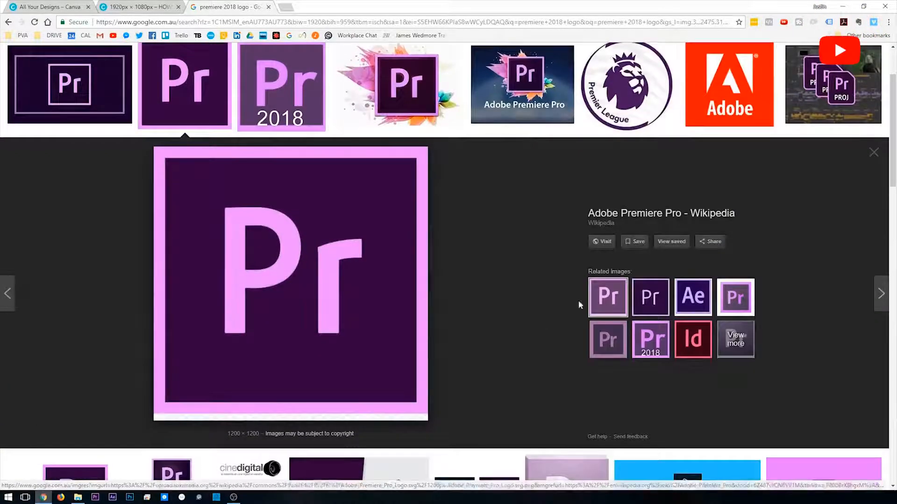
Save the previewed purple Premiere Pro logo to the Desktop as Adobe_Premiere_Pro_Logo.svg.png
right_click(386, 281)
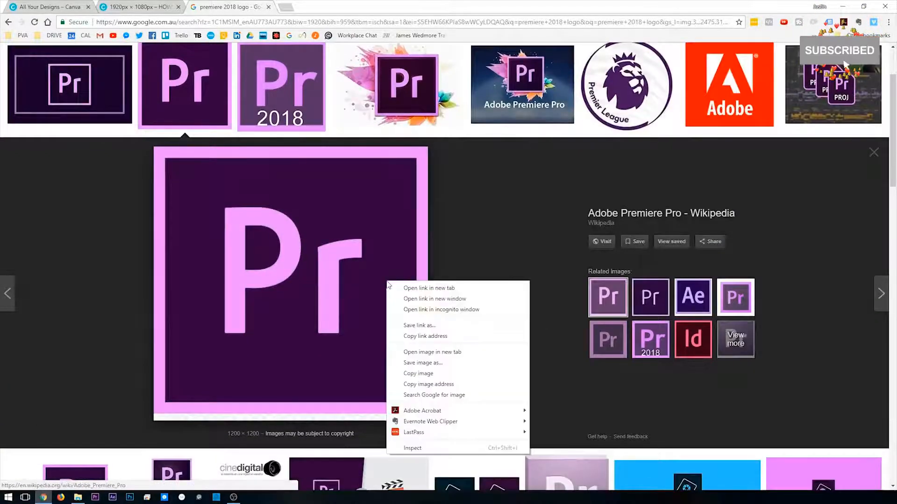
left_click(423, 363)
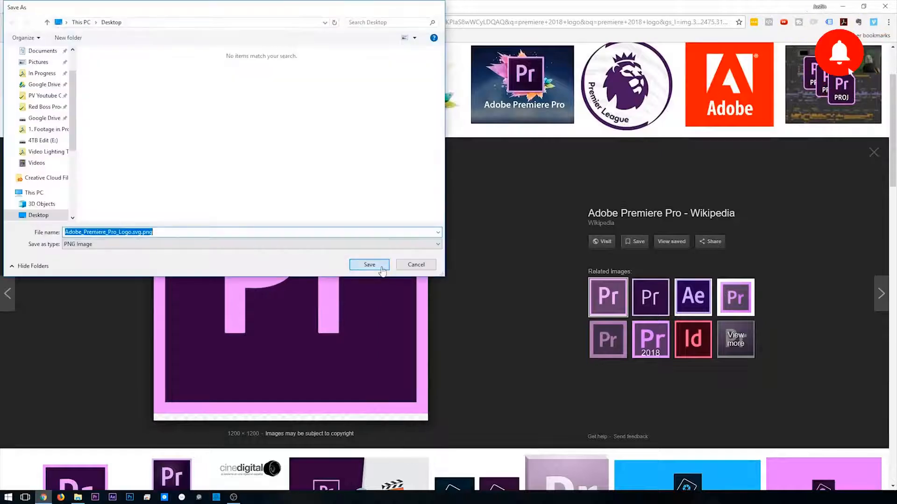
left_click(381, 266)
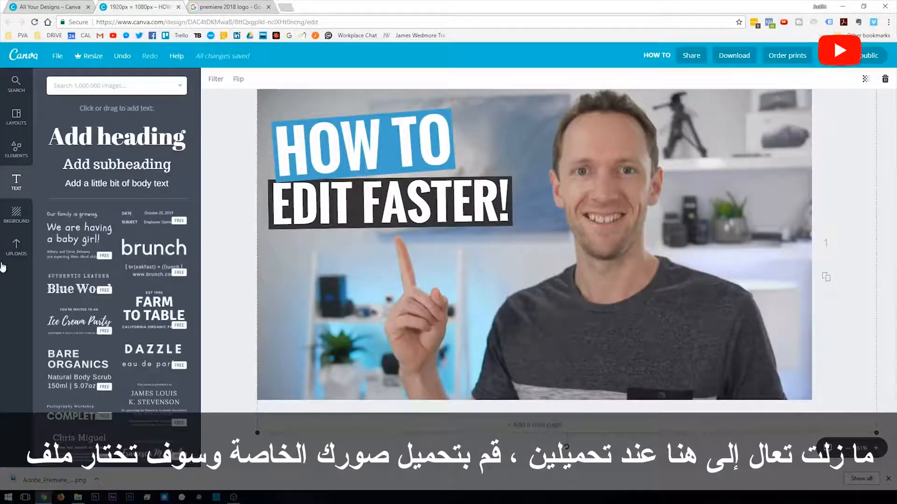
Switch to the Canva thumbnail design, upload Adobe_Premiere_Pro_Logo.svg.png from the Desktop and add it to the page
left_click(16, 241)
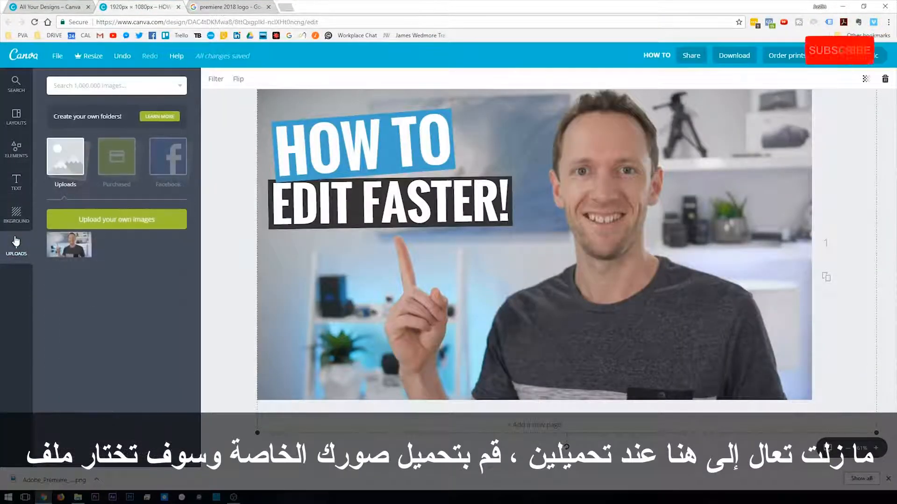
left_click(138, 226)
left_click(116, 53)
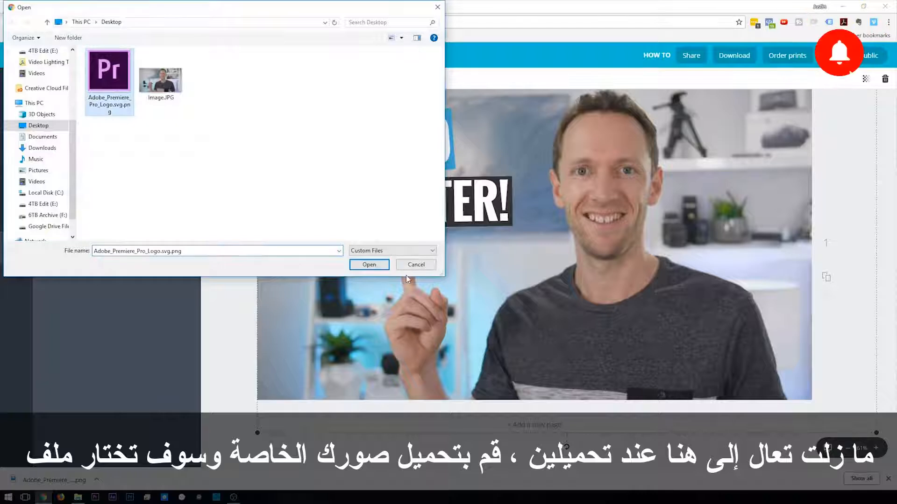
left_click(369, 264)
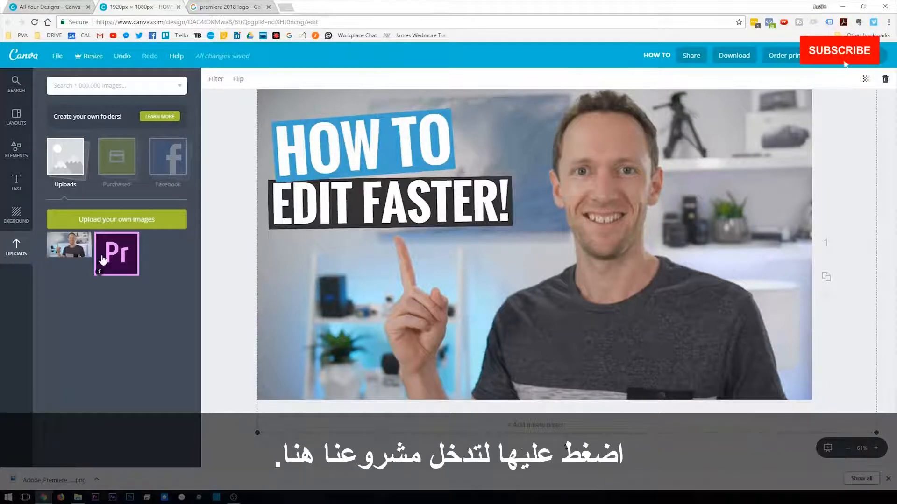
left_click(103, 259)
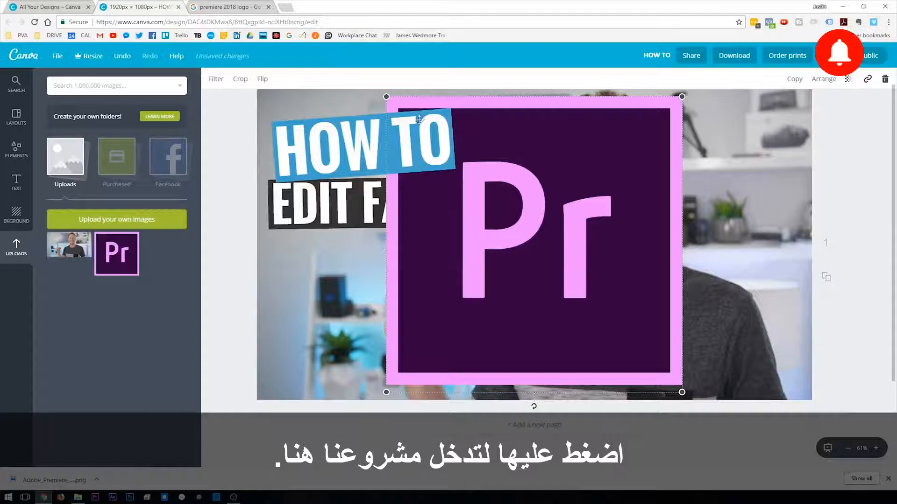
Shrink the Premiere Pro logo and place it in the lower-left area of the thumbnail, beside the raised hand
left_click_drag(386, 97, 610, 268)
left_click_drag(642, 338, 340, 321)
right_click(457, 261)
left_click(470, 249)
left_click_drag(381, 280, 364, 297)
left_click_drag(322, 340, 329, 328)
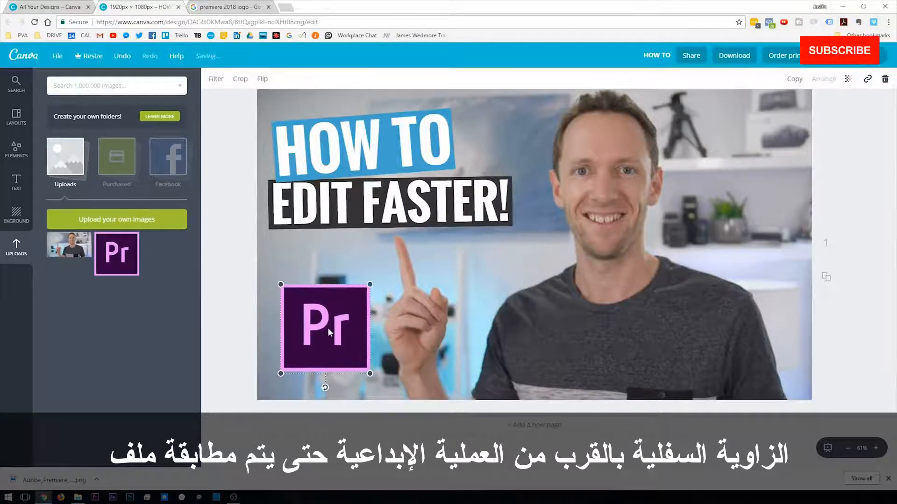
left_click(633, 292)
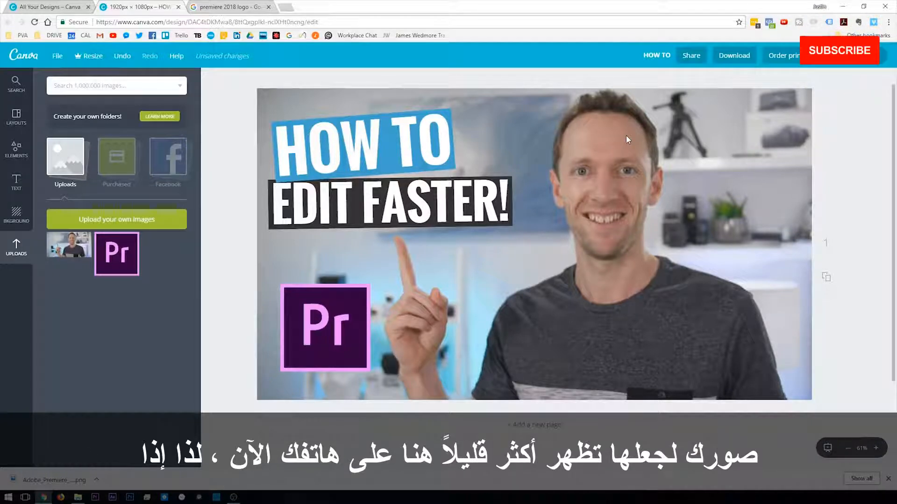
Select the background photo and show its advanced filter options
left_click(645, 173)
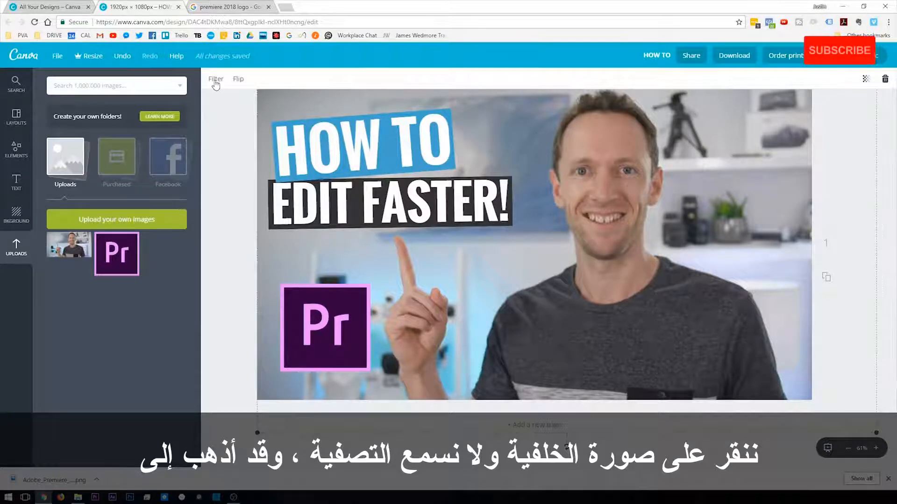
left_click(215, 80)
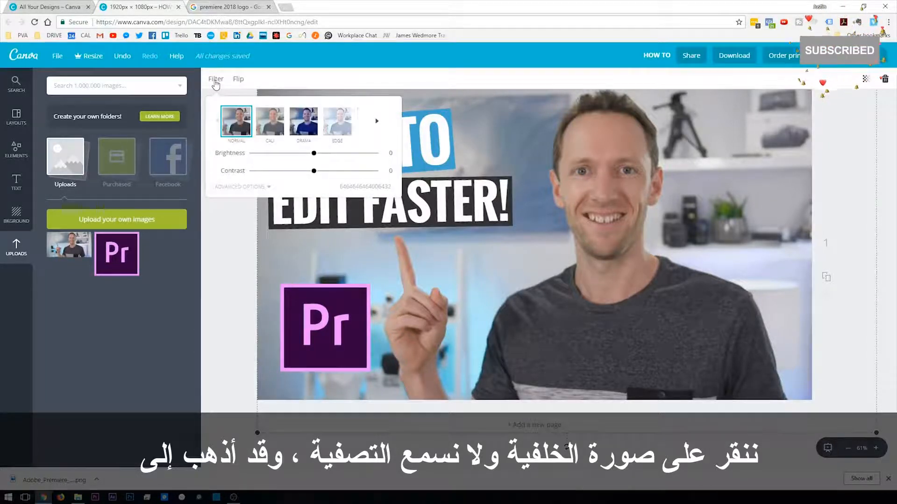
left_click(239, 187)
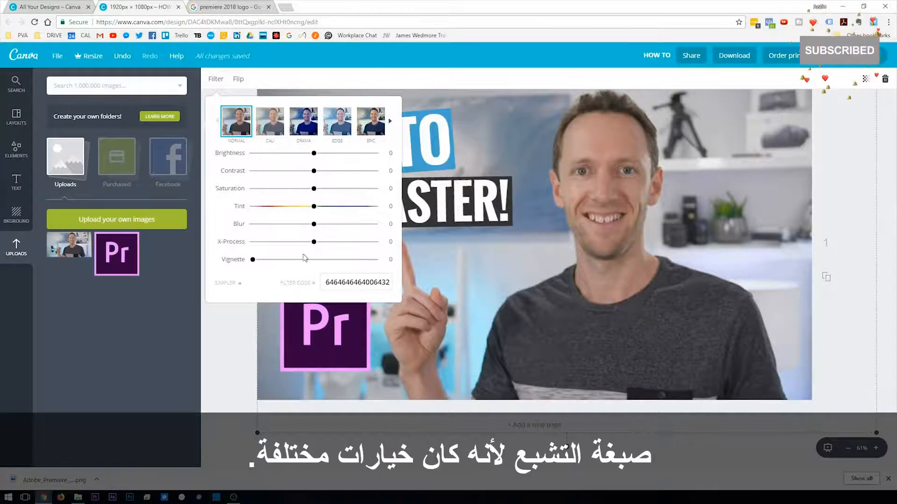
Try the Cali, Drama, Edge and Epic filters on the background photo and set it back to Normal
left_click(270, 123)
left_click(301, 124)
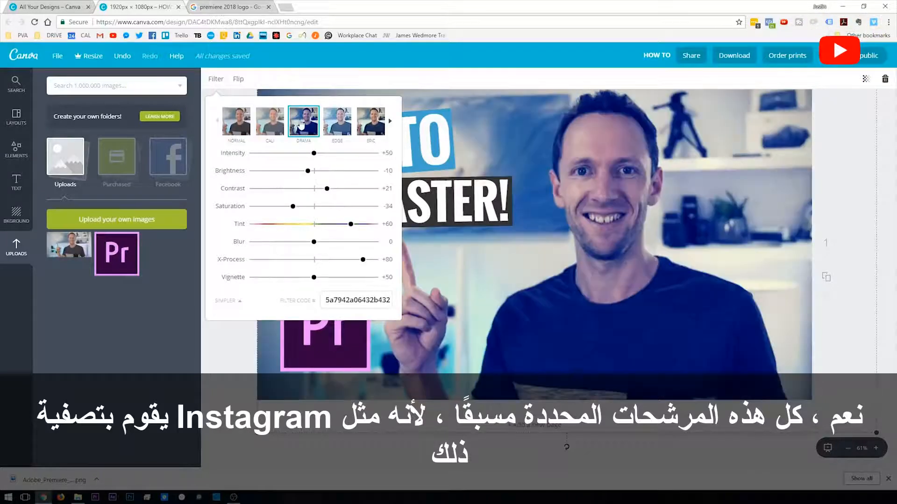
left_click(334, 129)
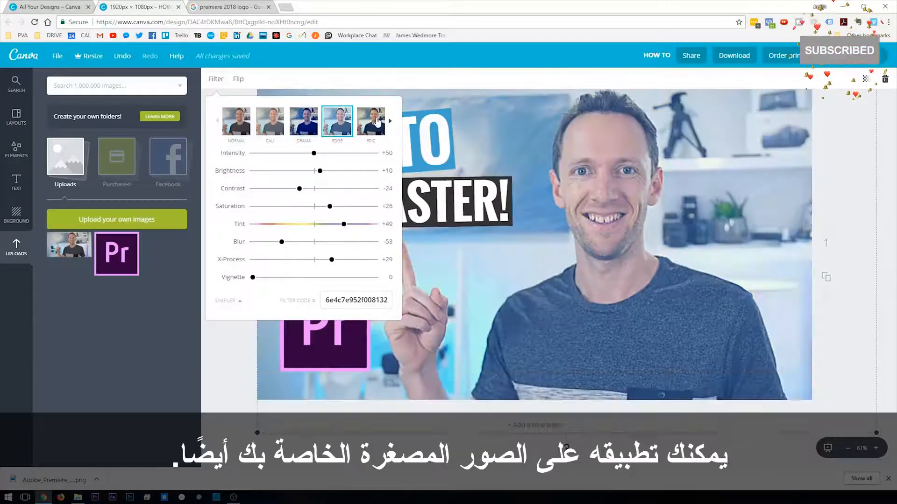
left_click(376, 122)
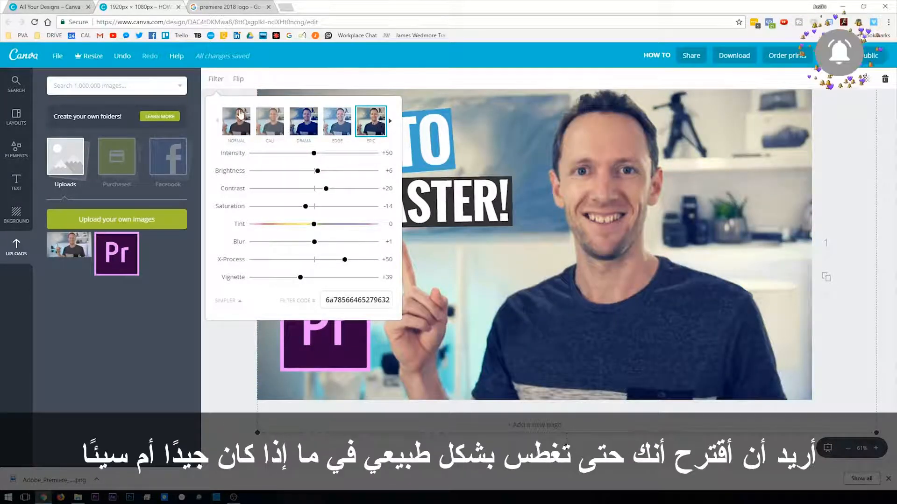
left_click(235, 132)
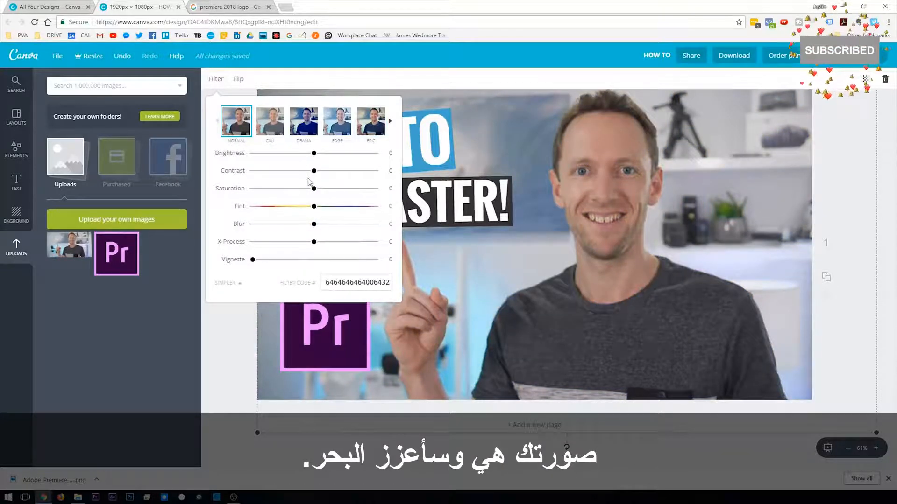
Set the background photo's saturation to +32 and its blur to -19
left_click_drag(313, 192, 334, 195)
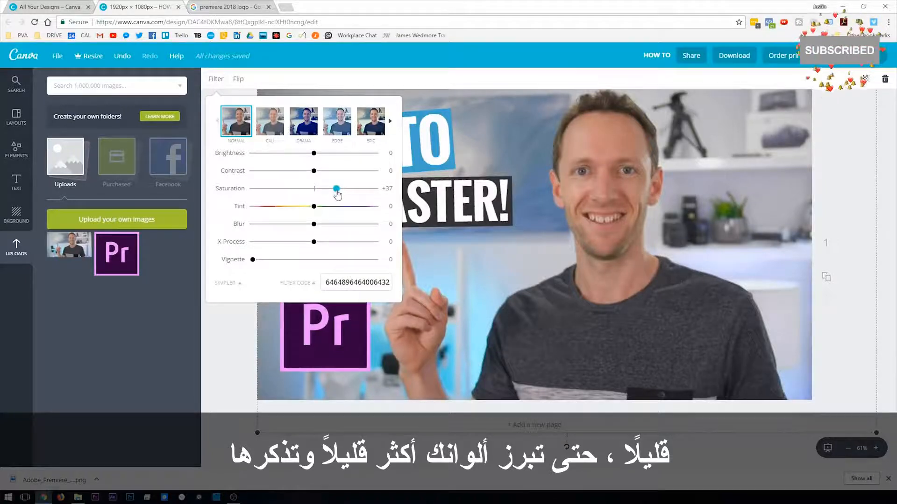
left_click_drag(335, 195, 334, 195)
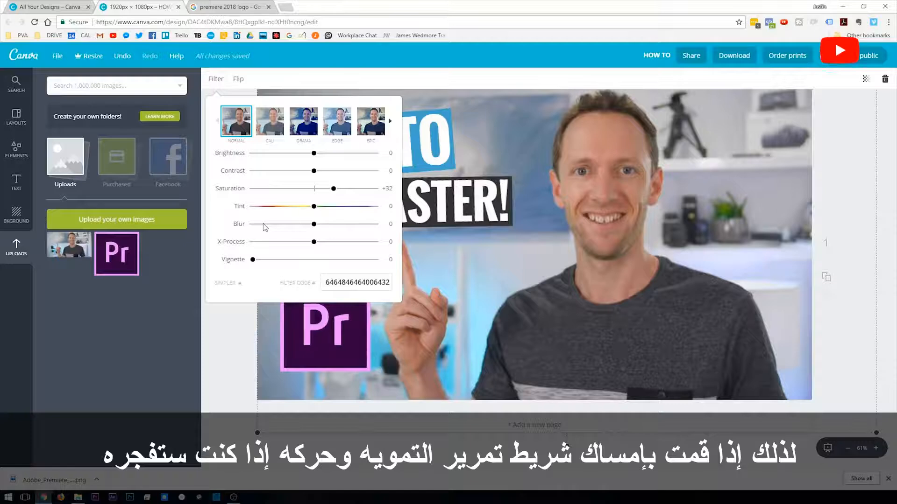
mouse_move(321, 227)
left_mouse_down()
mouse_move(351, 226)
mouse_move(284, 229)
mouse_move(306, 232)
left_mouse_up()
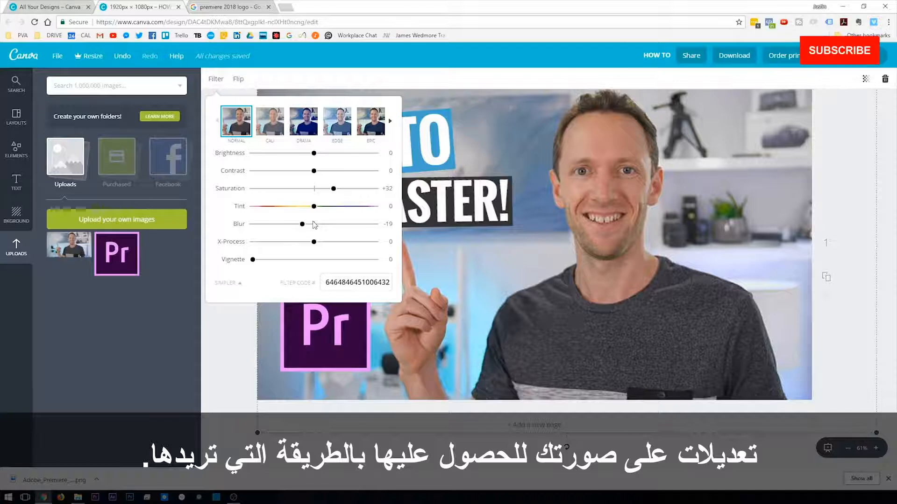
left_click(856, 174)
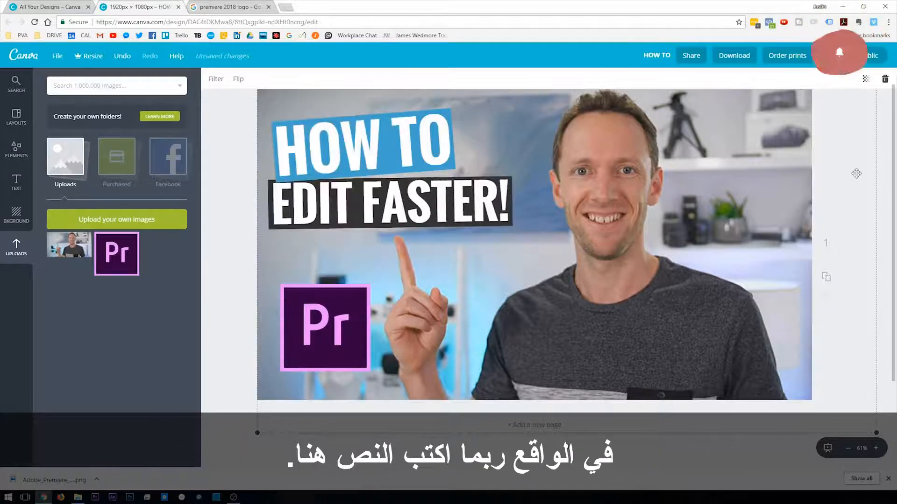
Enlarge the HOW TO and EDIT FASTER! groups slightly and keep them stacked beside the man's face
left_click(329, 158)
left_click_drag(470, 96, 500, 94)
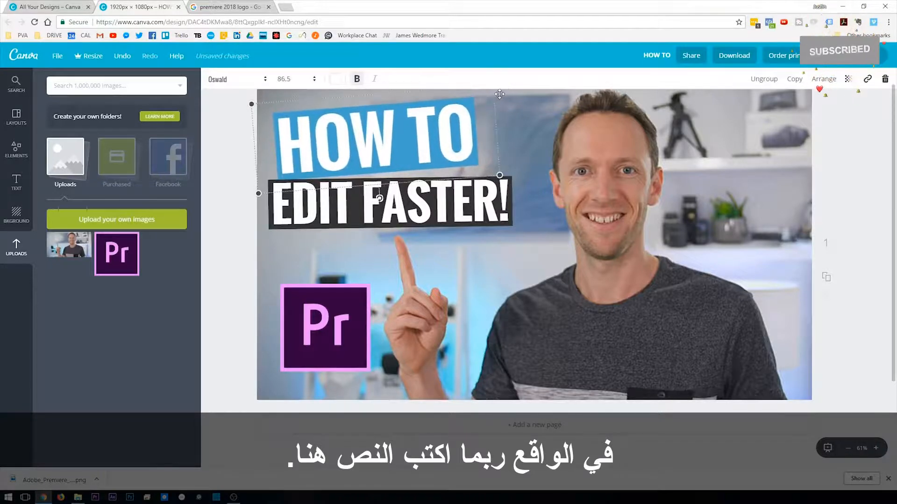
left_click_drag(499, 175, 546, 162)
left_click_drag(432, 197, 431, 203)
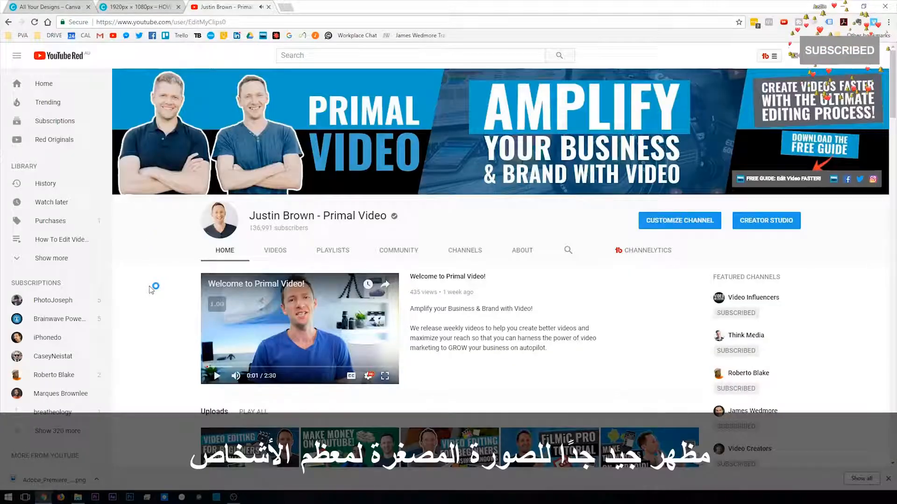
Switch to the Primal Video YouTube channel page and examine how its video thumbnails look at small size
scroll(151, 290, "down", 5)
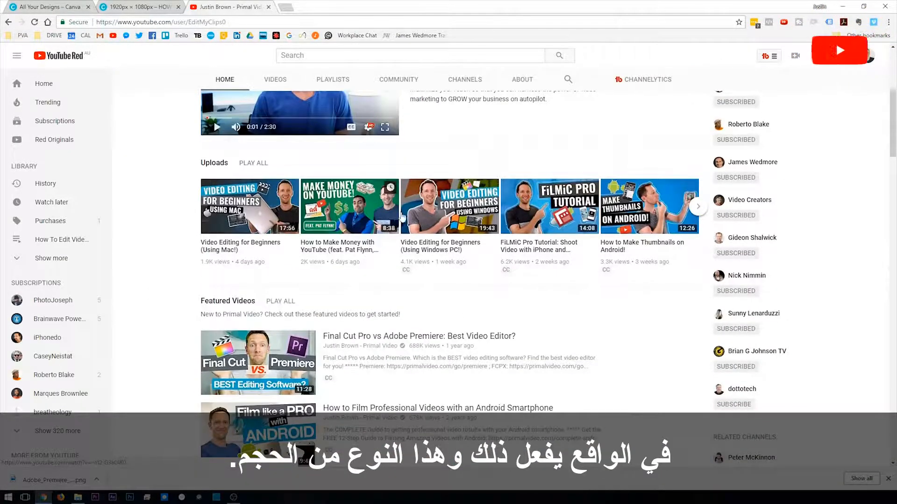
scroll(320, 341, "down", 3)
scroll(319, 341, "down", 5)
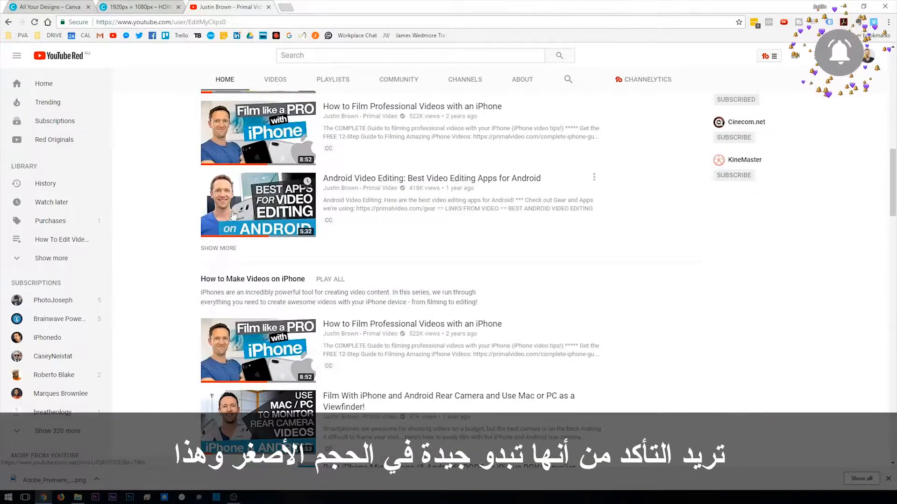
scroll(234, 215, "down", 10)
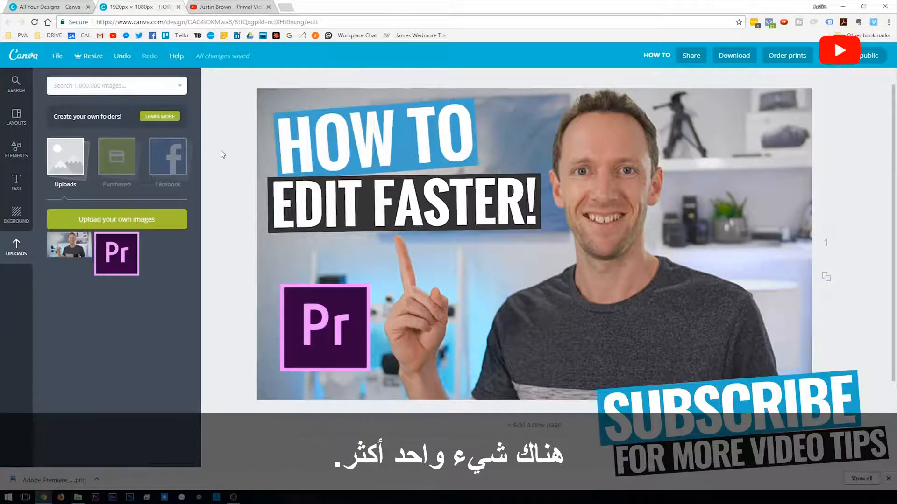
Return to the Canva thumbnail design, add a white square shape and enlarge it beyond the page's height
left_click(16, 154)
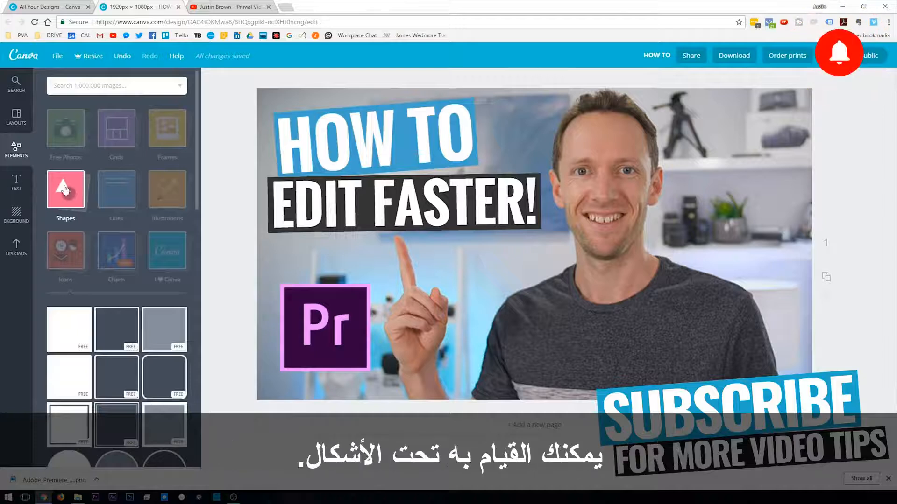
left_click(66, 189)
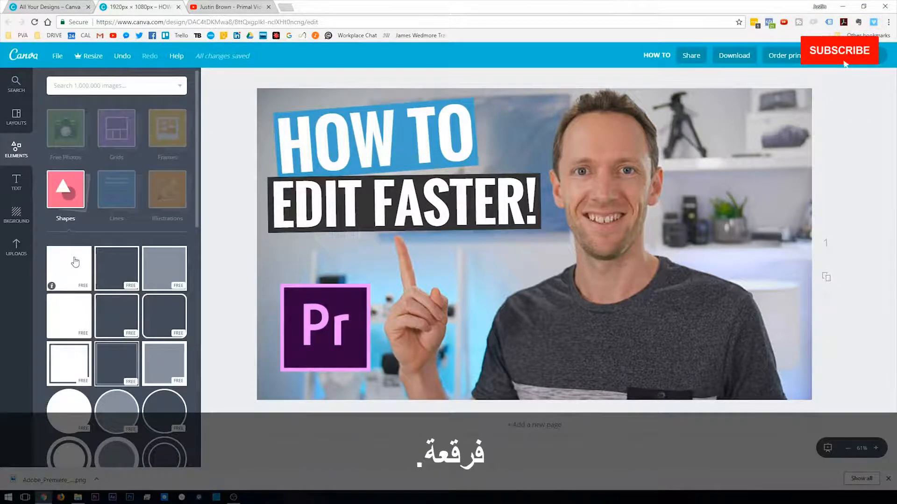
left_click(61, 262)
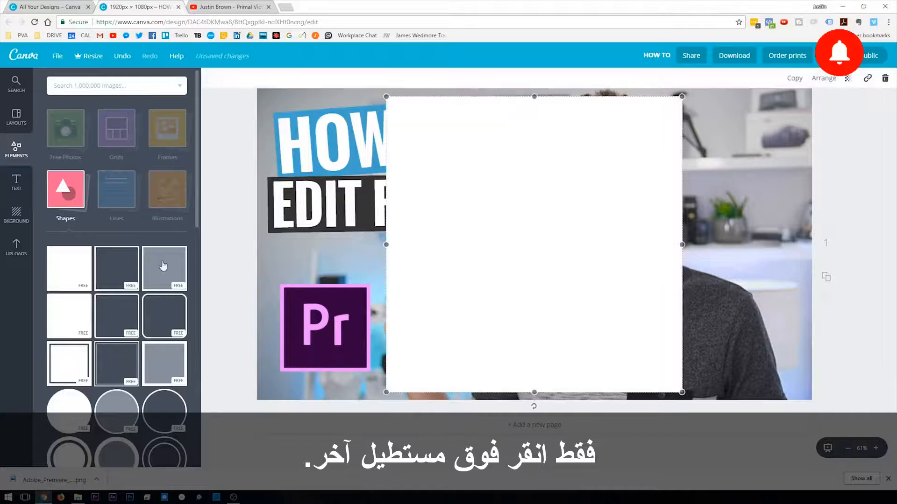
left_click_drag(384, 96, 267, 82)
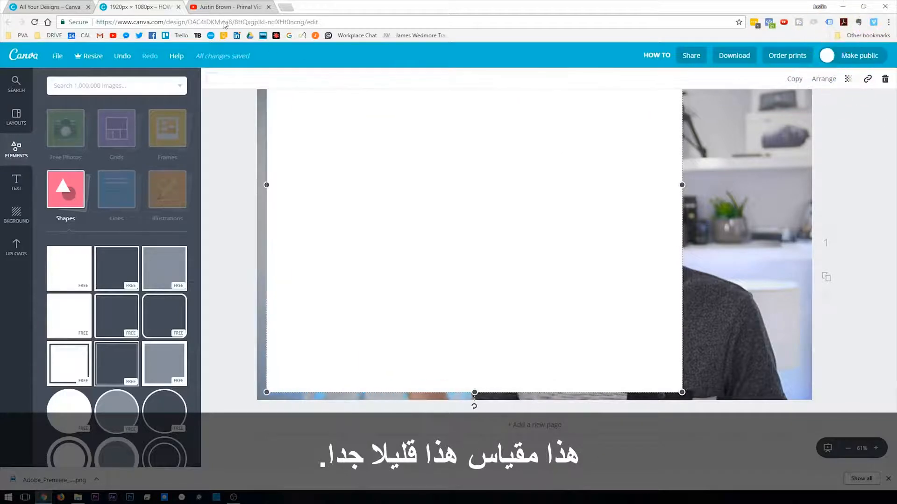
Move the white shape over the thumbnail's left side and rotate it so its right edge runs diagonally across the text
left_click_drag(591, 220, 311, 257)
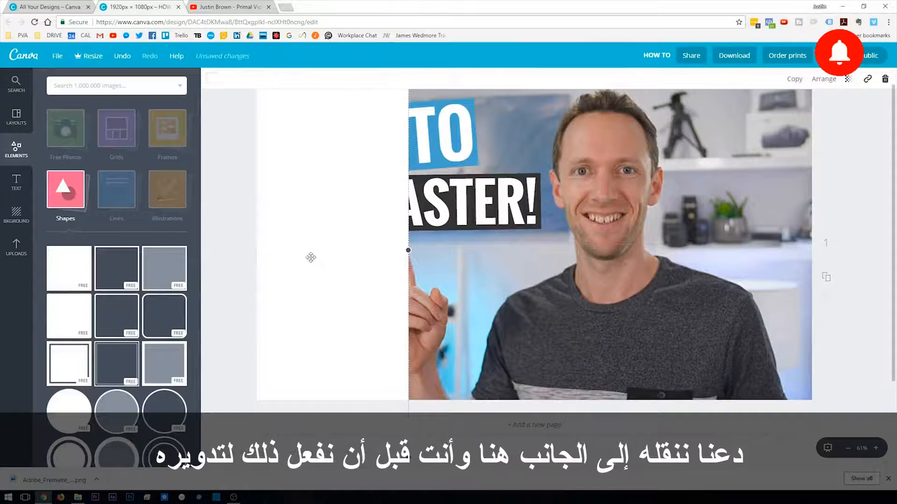
left_click_drag(237, 408, 270, 391)
left_click_drag(236, 467, 278, 466)
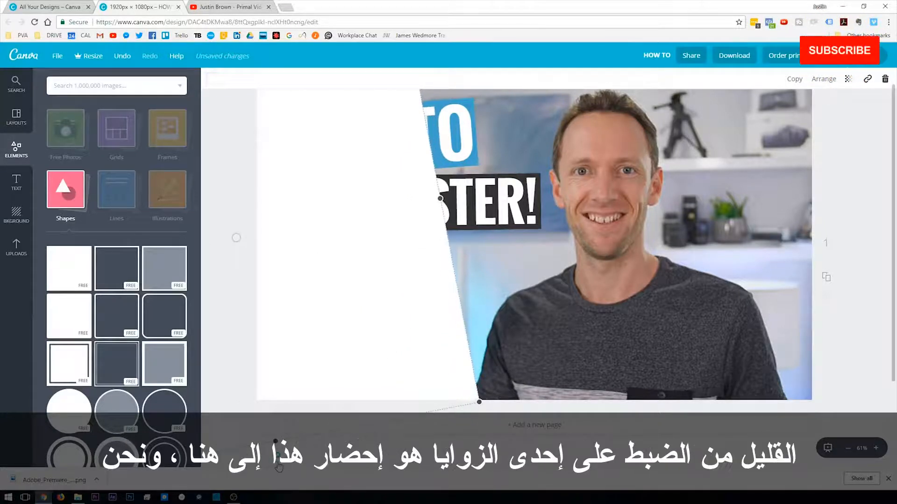
left_click_drag(400, 258, 318, 301)
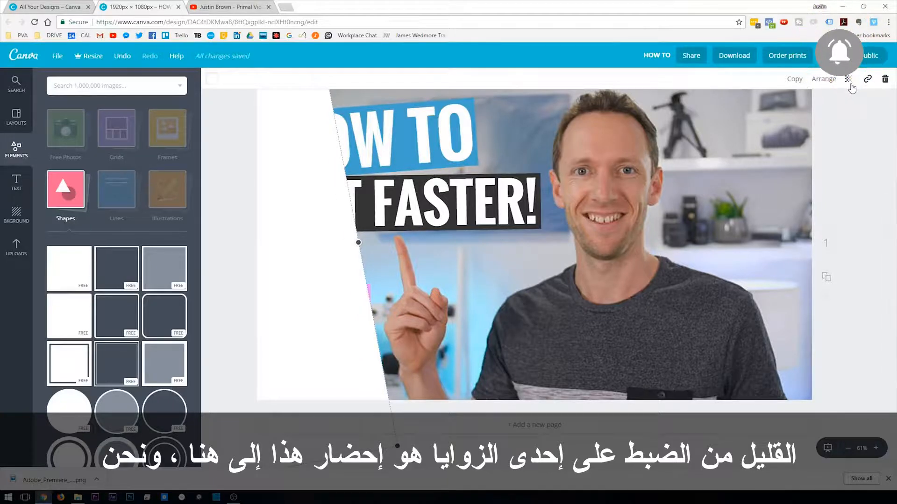
Lower the white shape's transparency value to 67 so the text and logo show through it
left_click(849, 79)
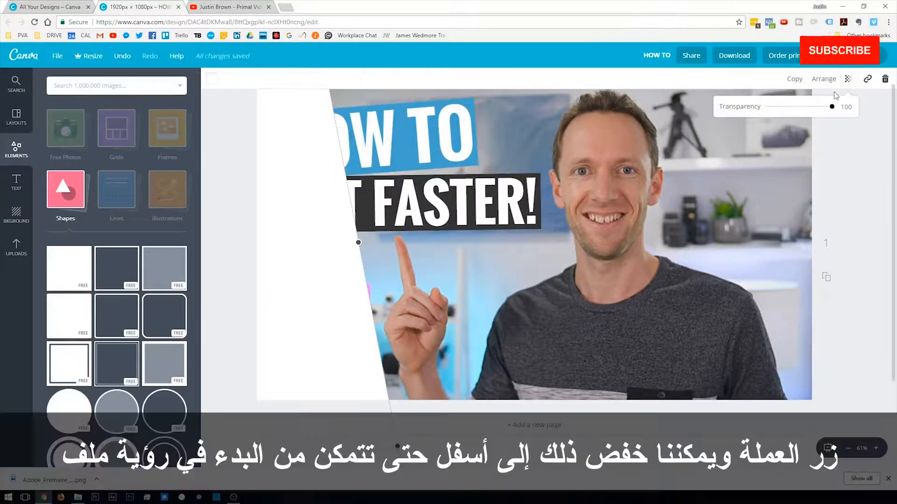
left_click_drag(832, 108, 812, 108)
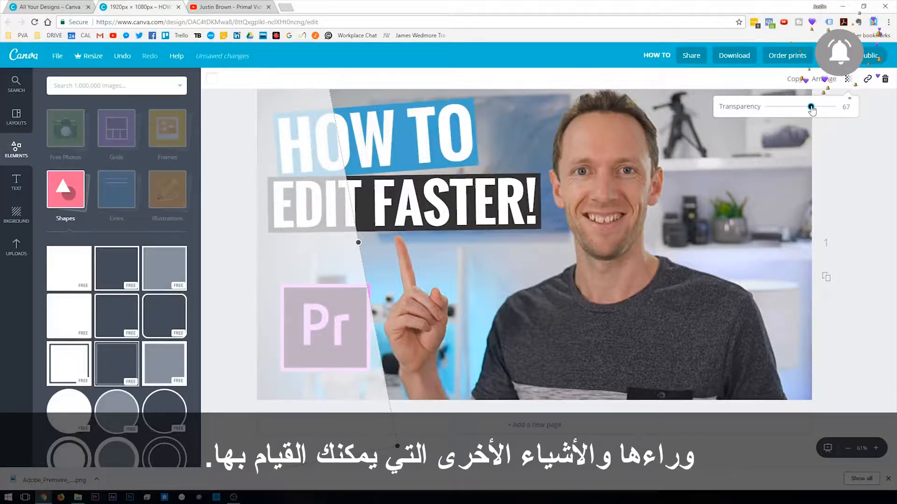
Send the white shape behind the text blocks and Premiere logo, and shift it slightly towards the thumbnail's left edge
left_click(824, 79)
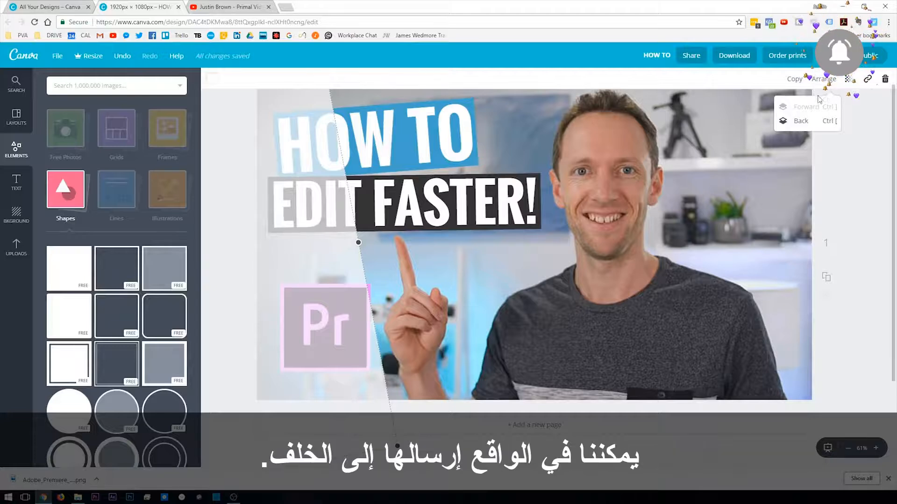
left_click(801, 122)
left_click(802, 122)
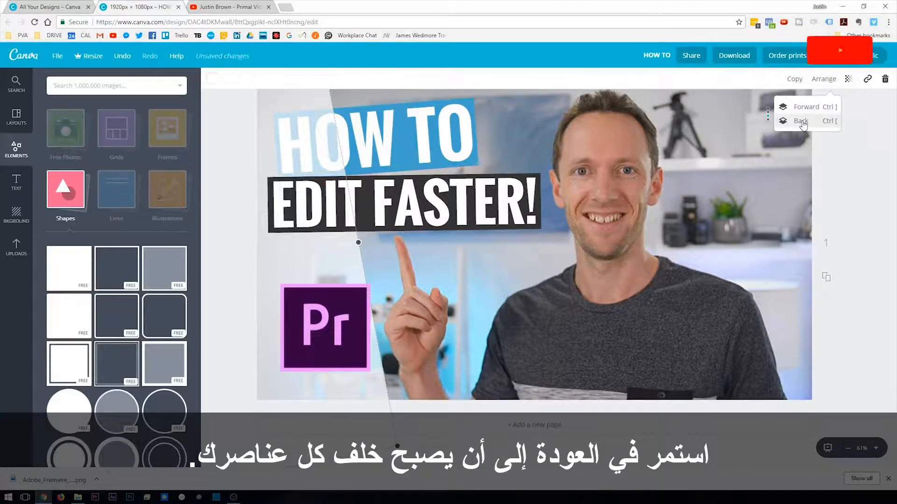
left_click(802, 123)
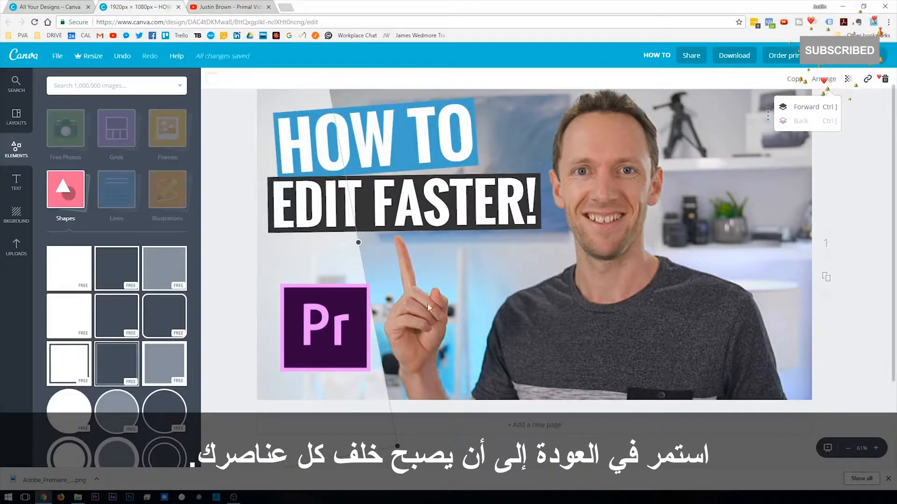
left_click_drag(324, 264, 302, 264)
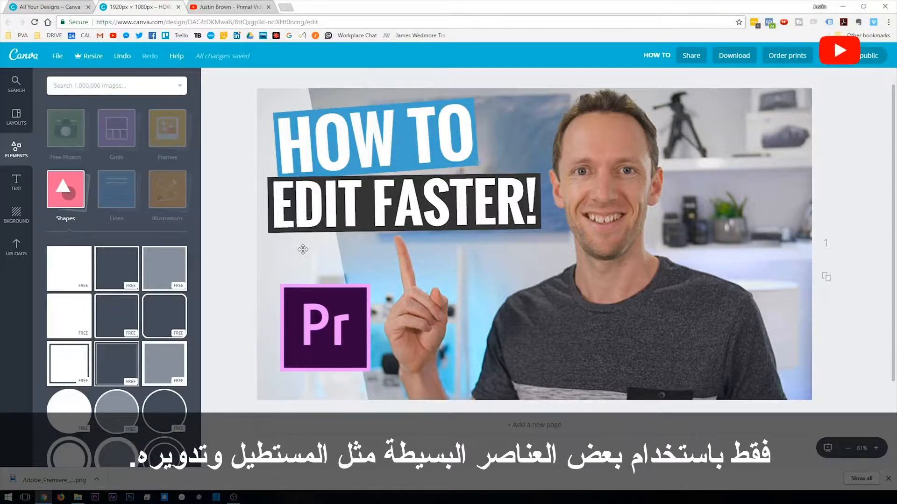
Download the finished thumbnail design as a JPG file
left_click(733, 56)
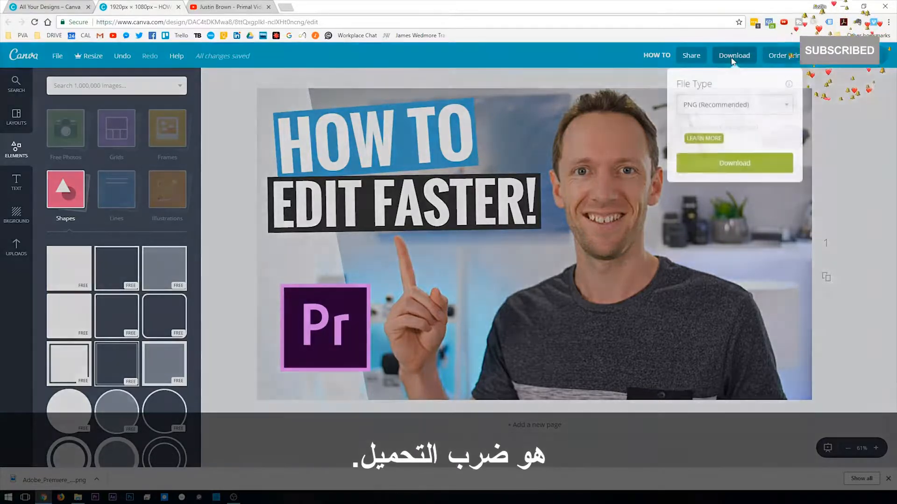
left_click(735, 105)
left_click(700, 120)
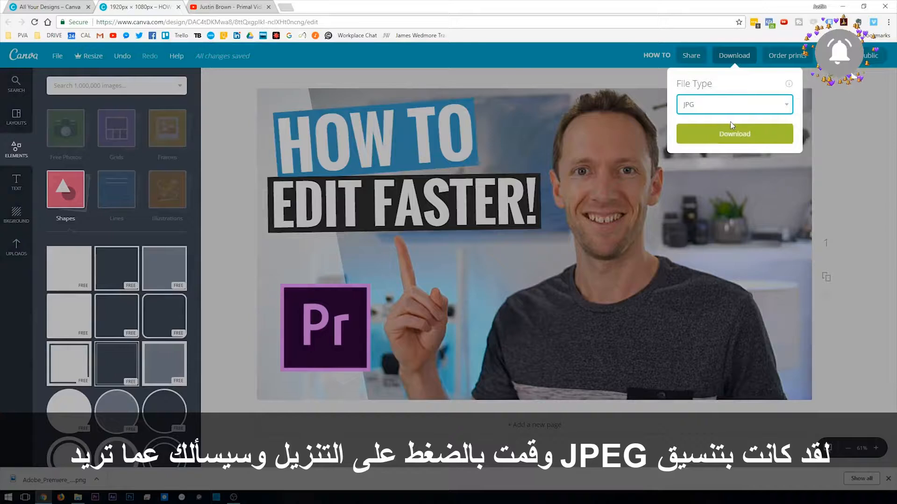
left_click(732, 140)
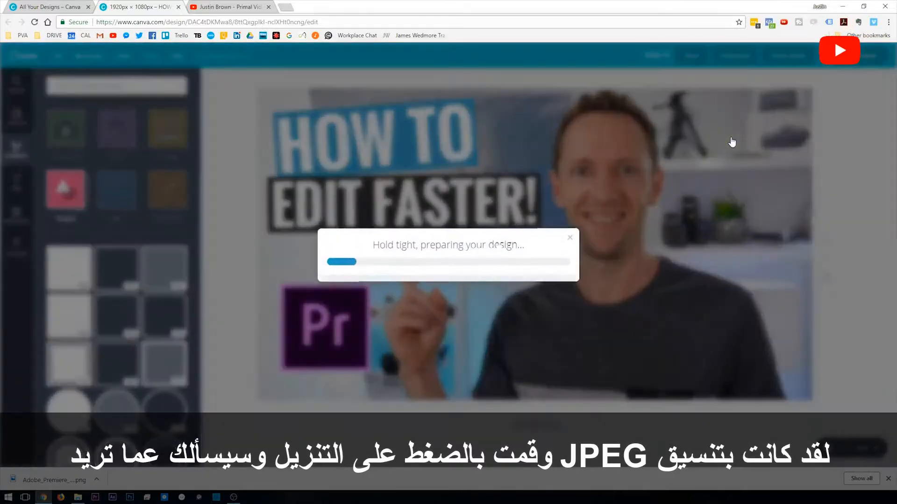